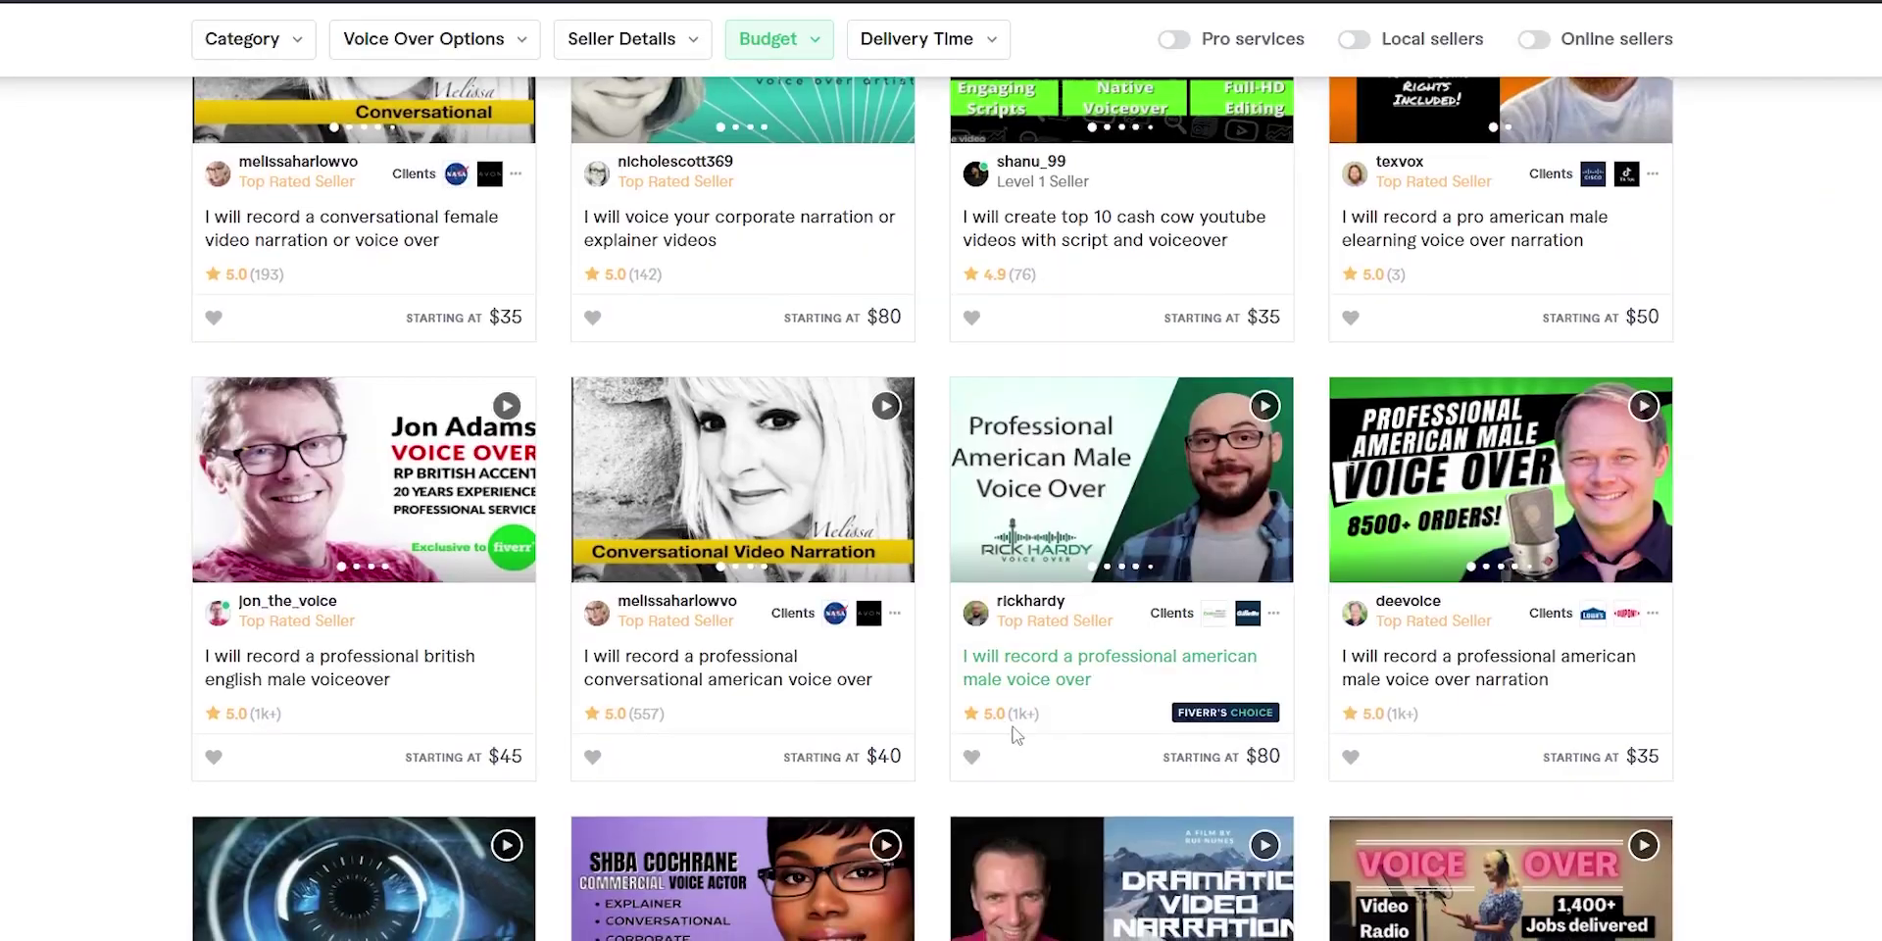
Browse further down the Fiverr voice-over gig listings and their starting prices
scroll(591, 741, down, 5)
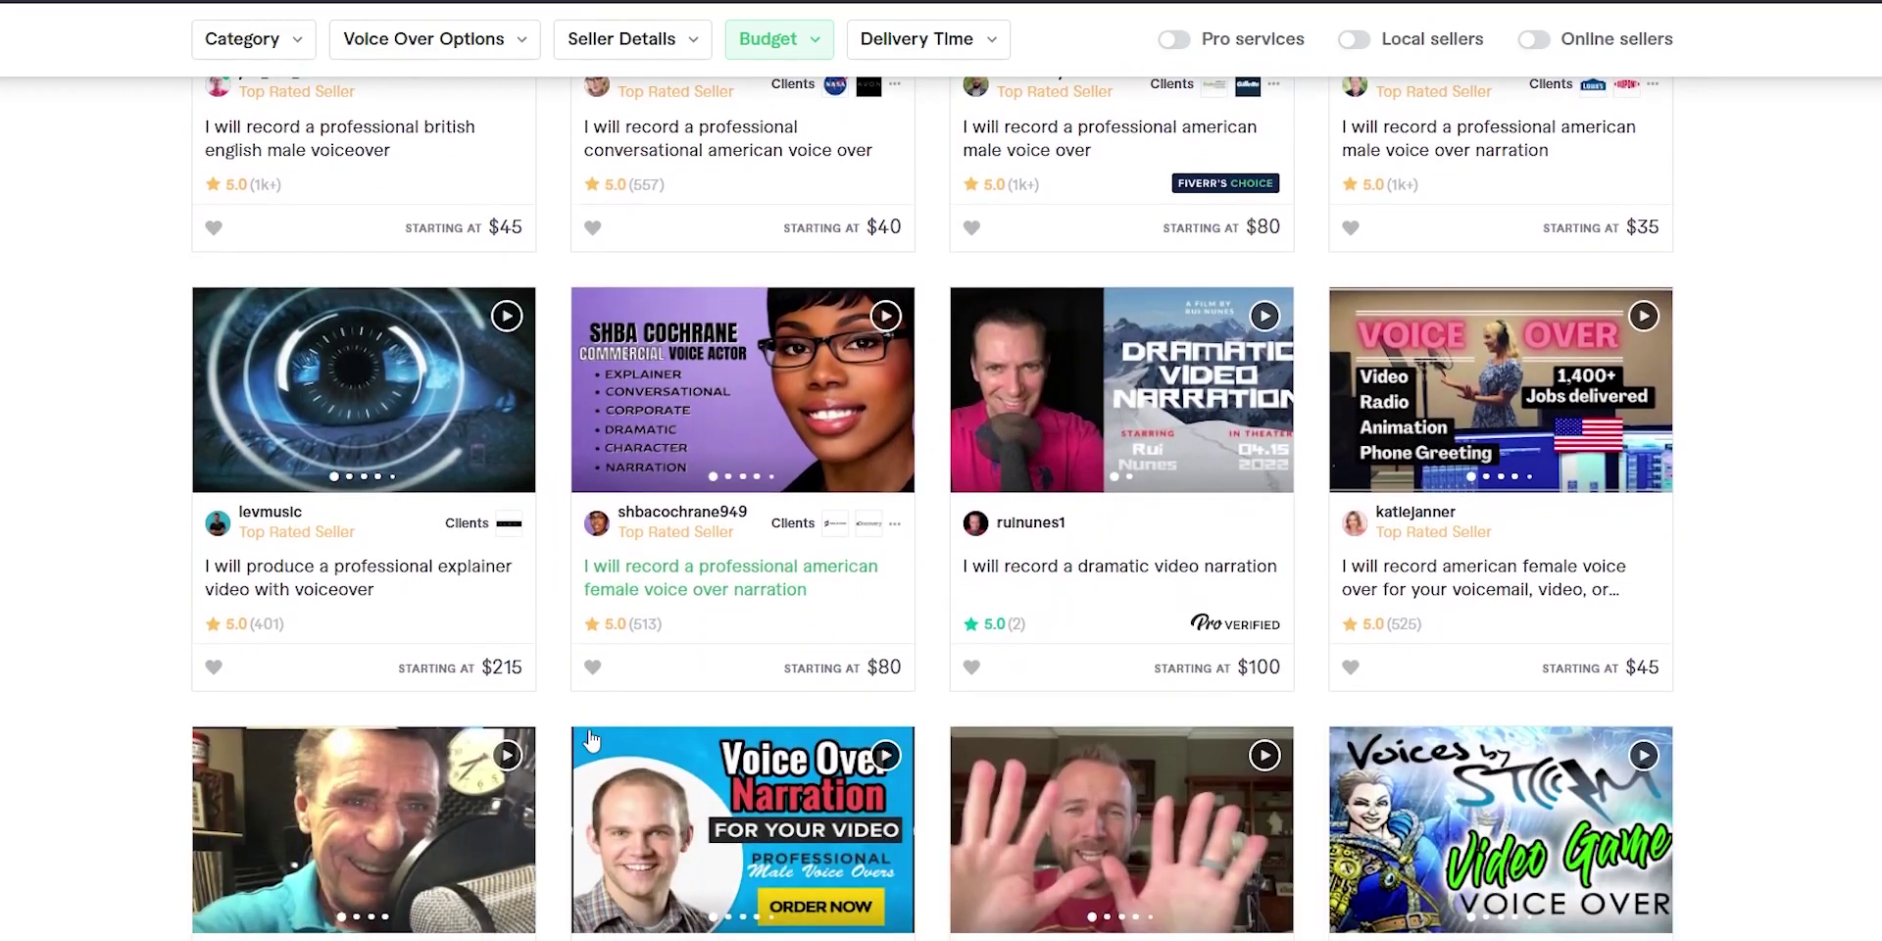
scroll(591, 741, down, 3)
scroll(1458, 755, down, 2)
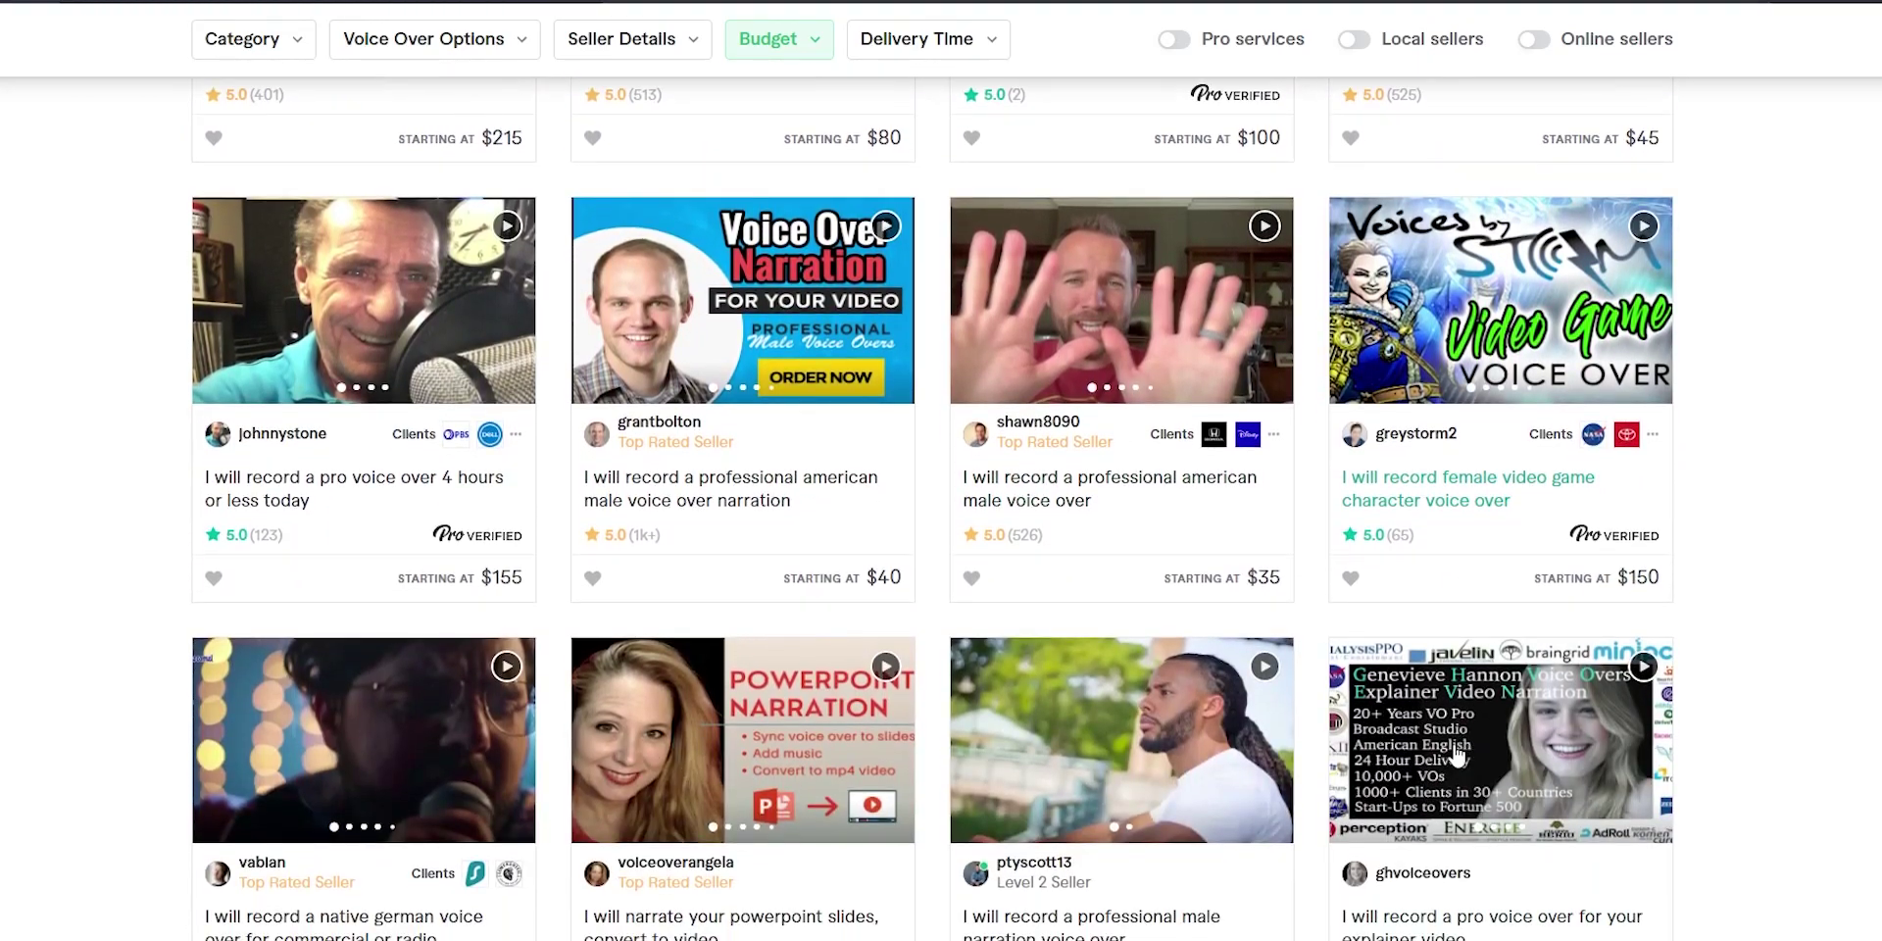
scroll(1372, 774, down, 1)
scroll(1108, 828, down, 1)
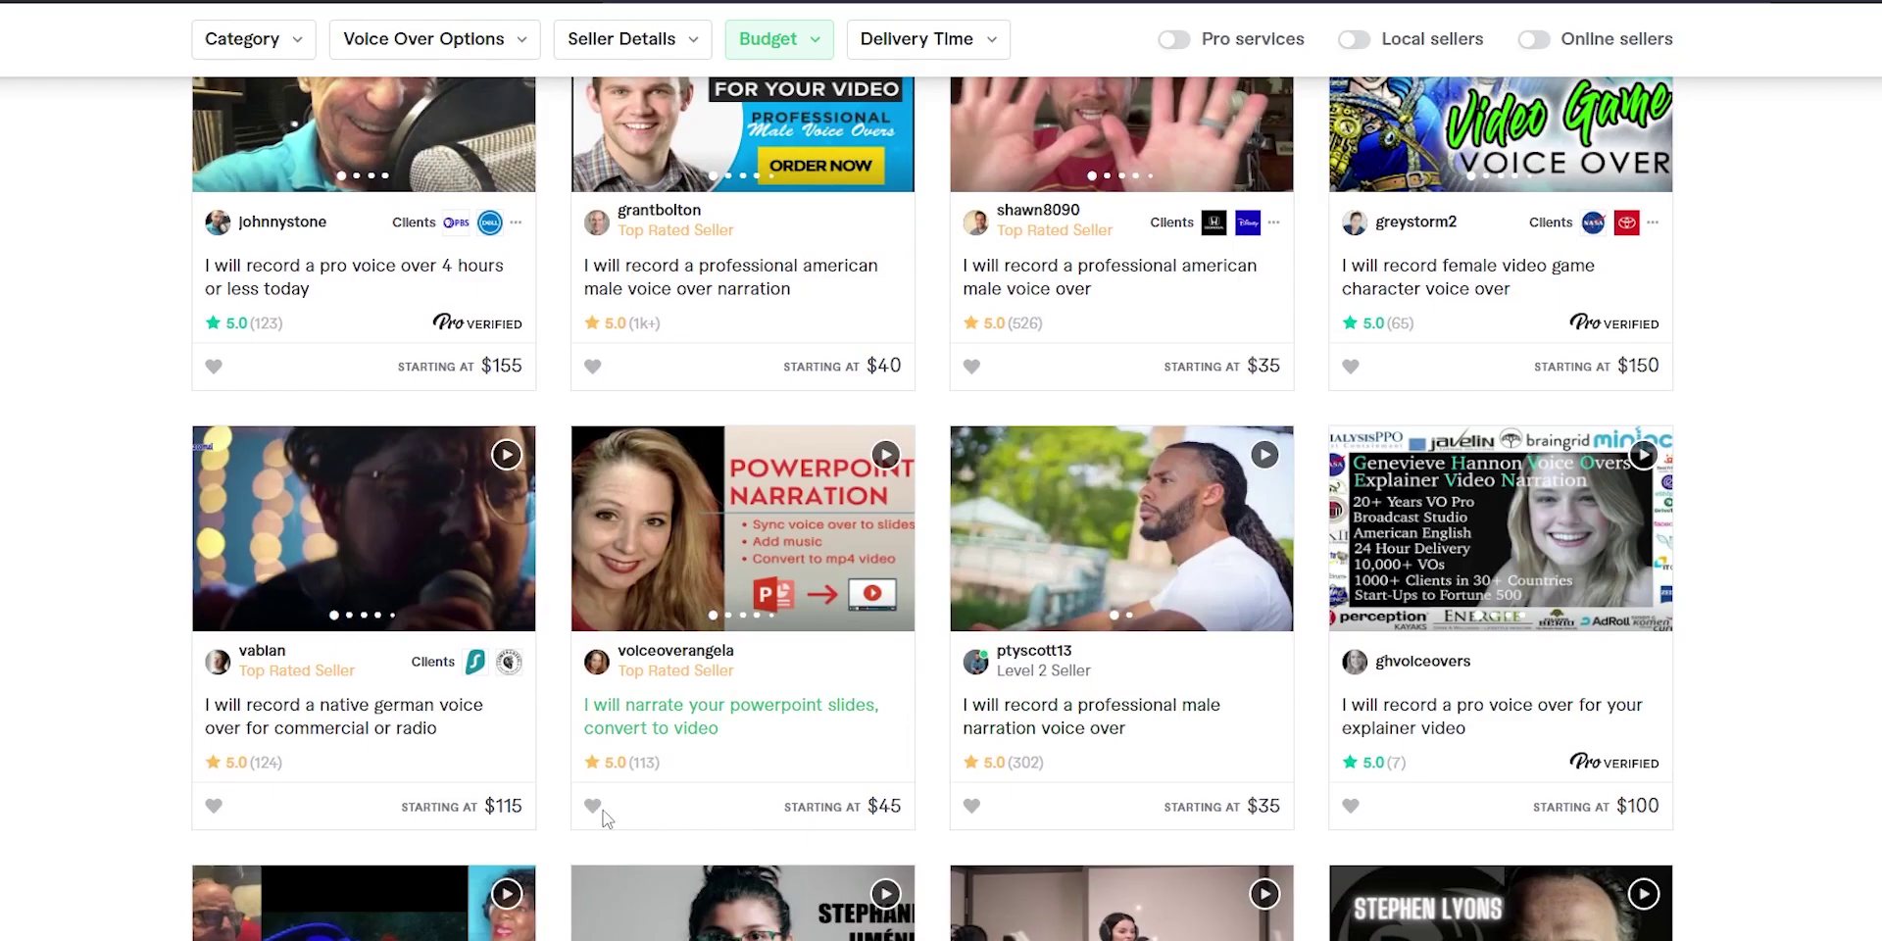
scroll(605, 819, down, 2)
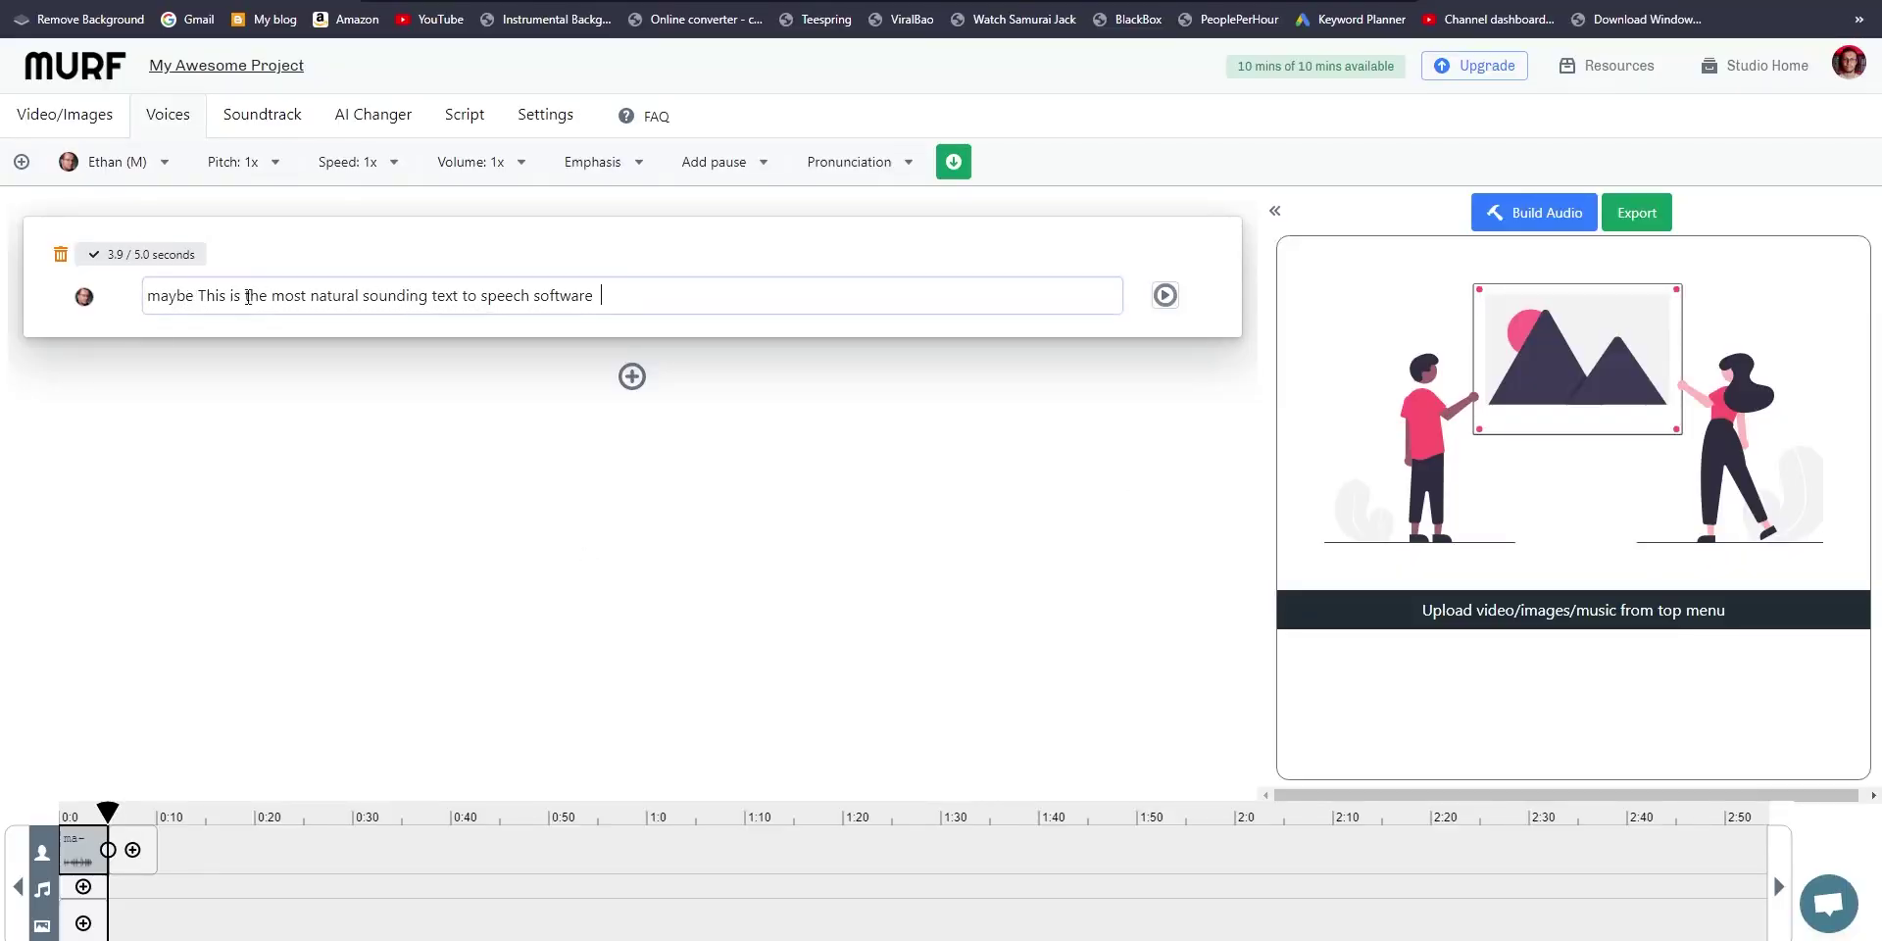
In the Murf voice block, add a comma to the sentence and select the word 'This'
click(248, 296)
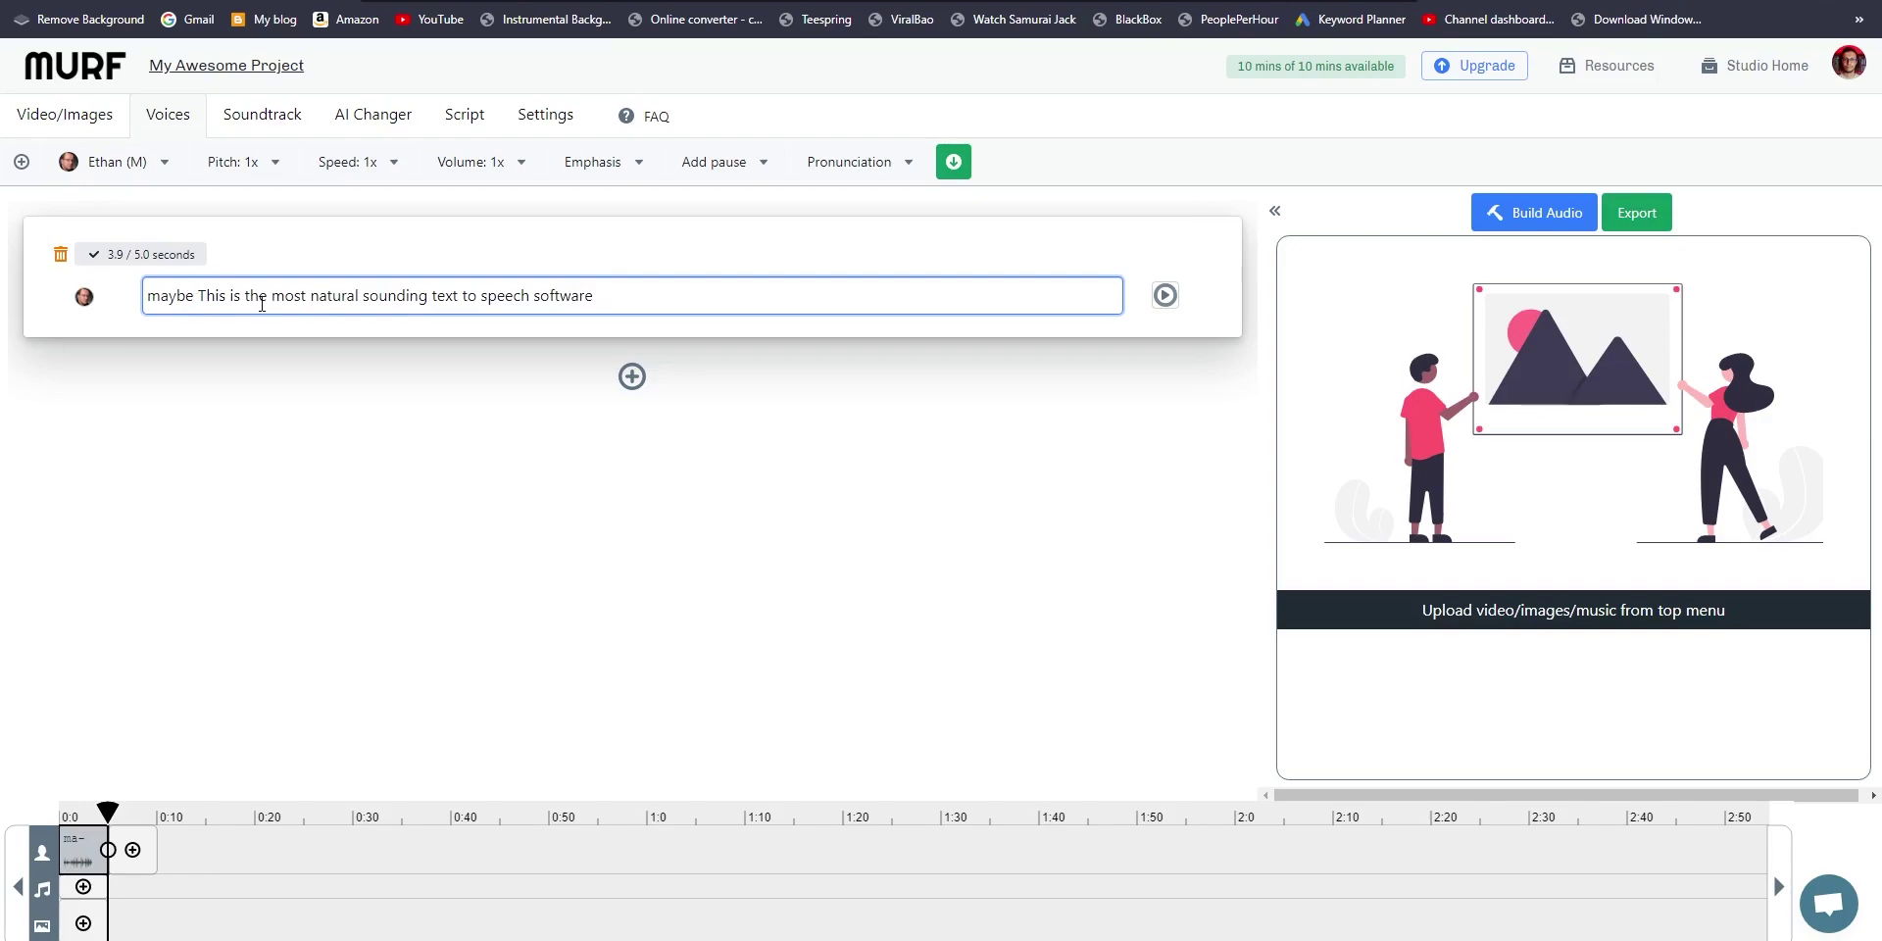
text(,)
double_click(214, 296)
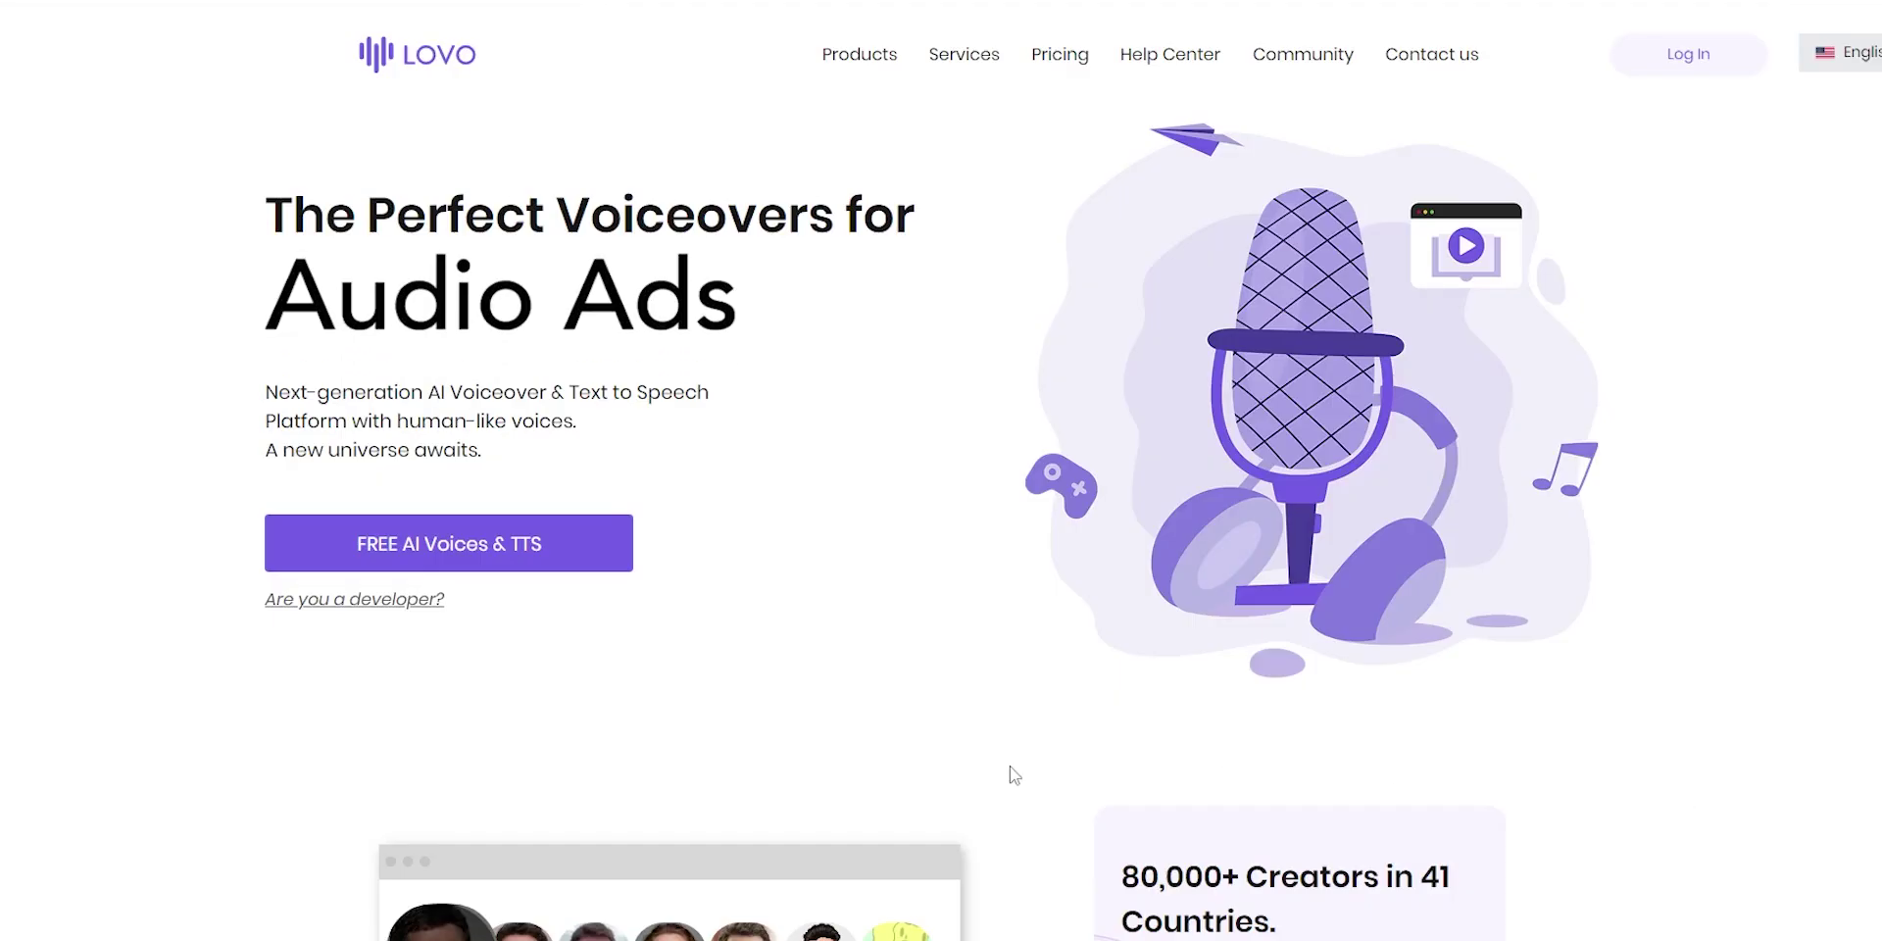
Scroll the Lovo homepage and submit the account's e-mail and password to log in
scroll(956, 687, down, 1)
scroll(370, 609, down, 4)
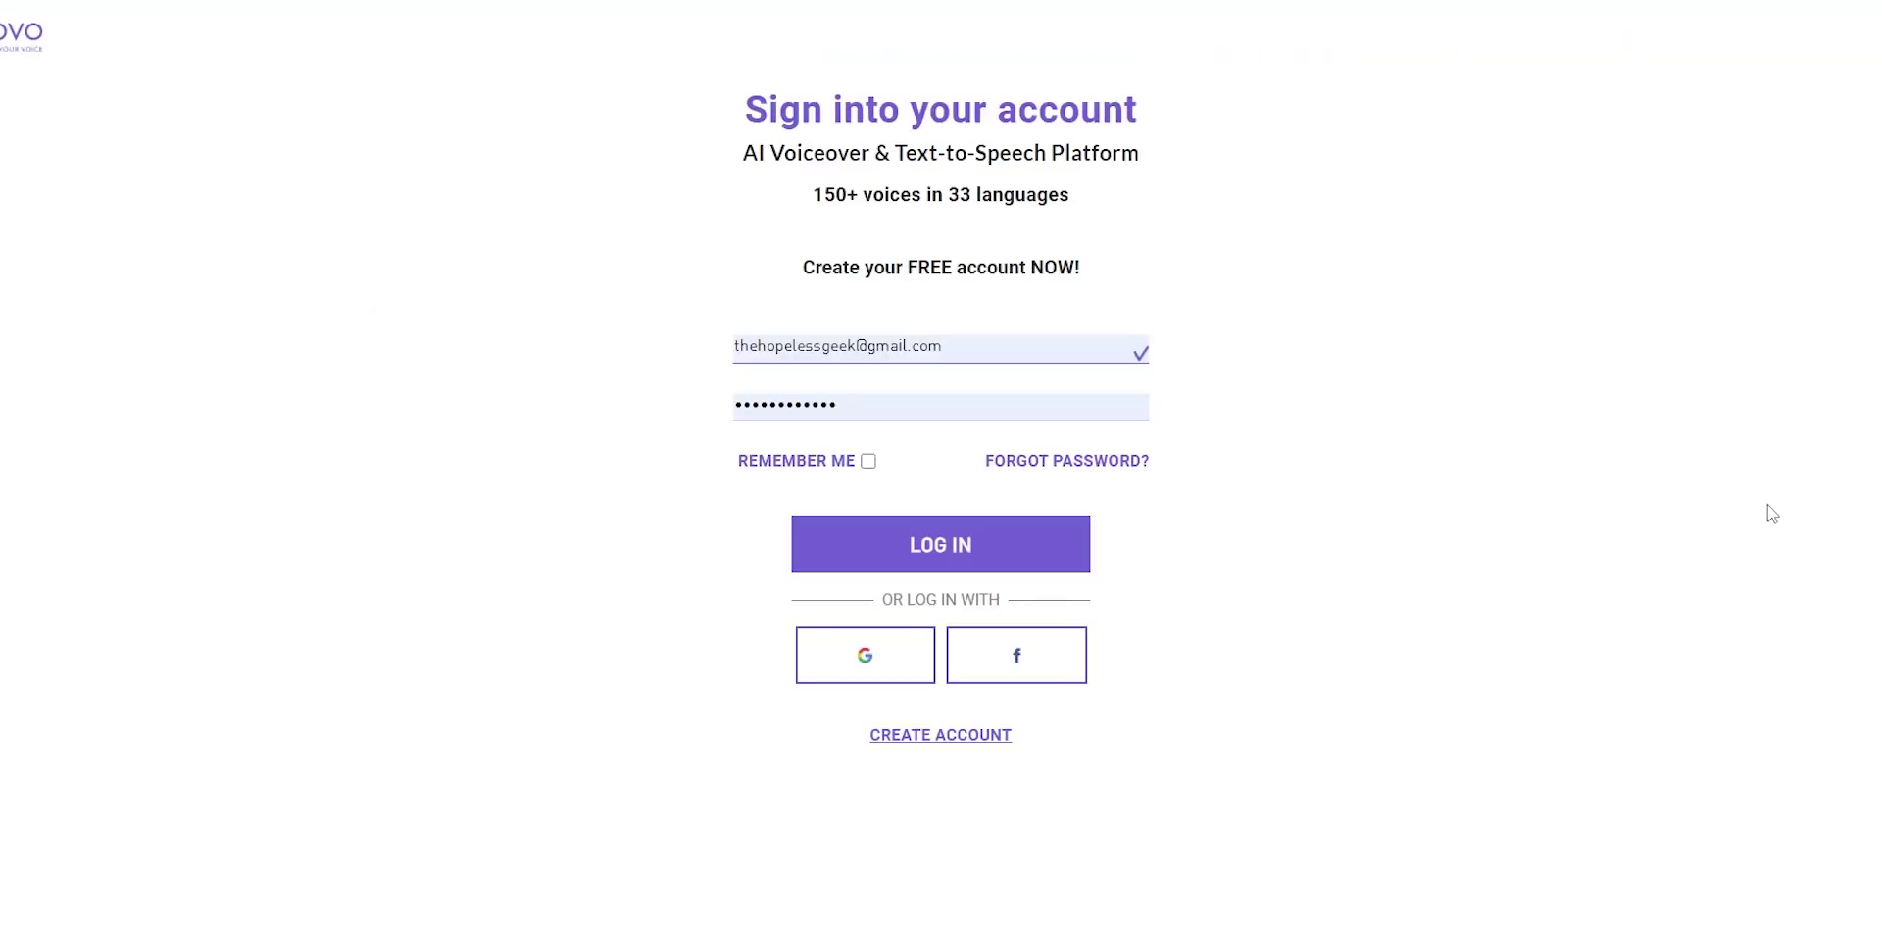
key(Return)
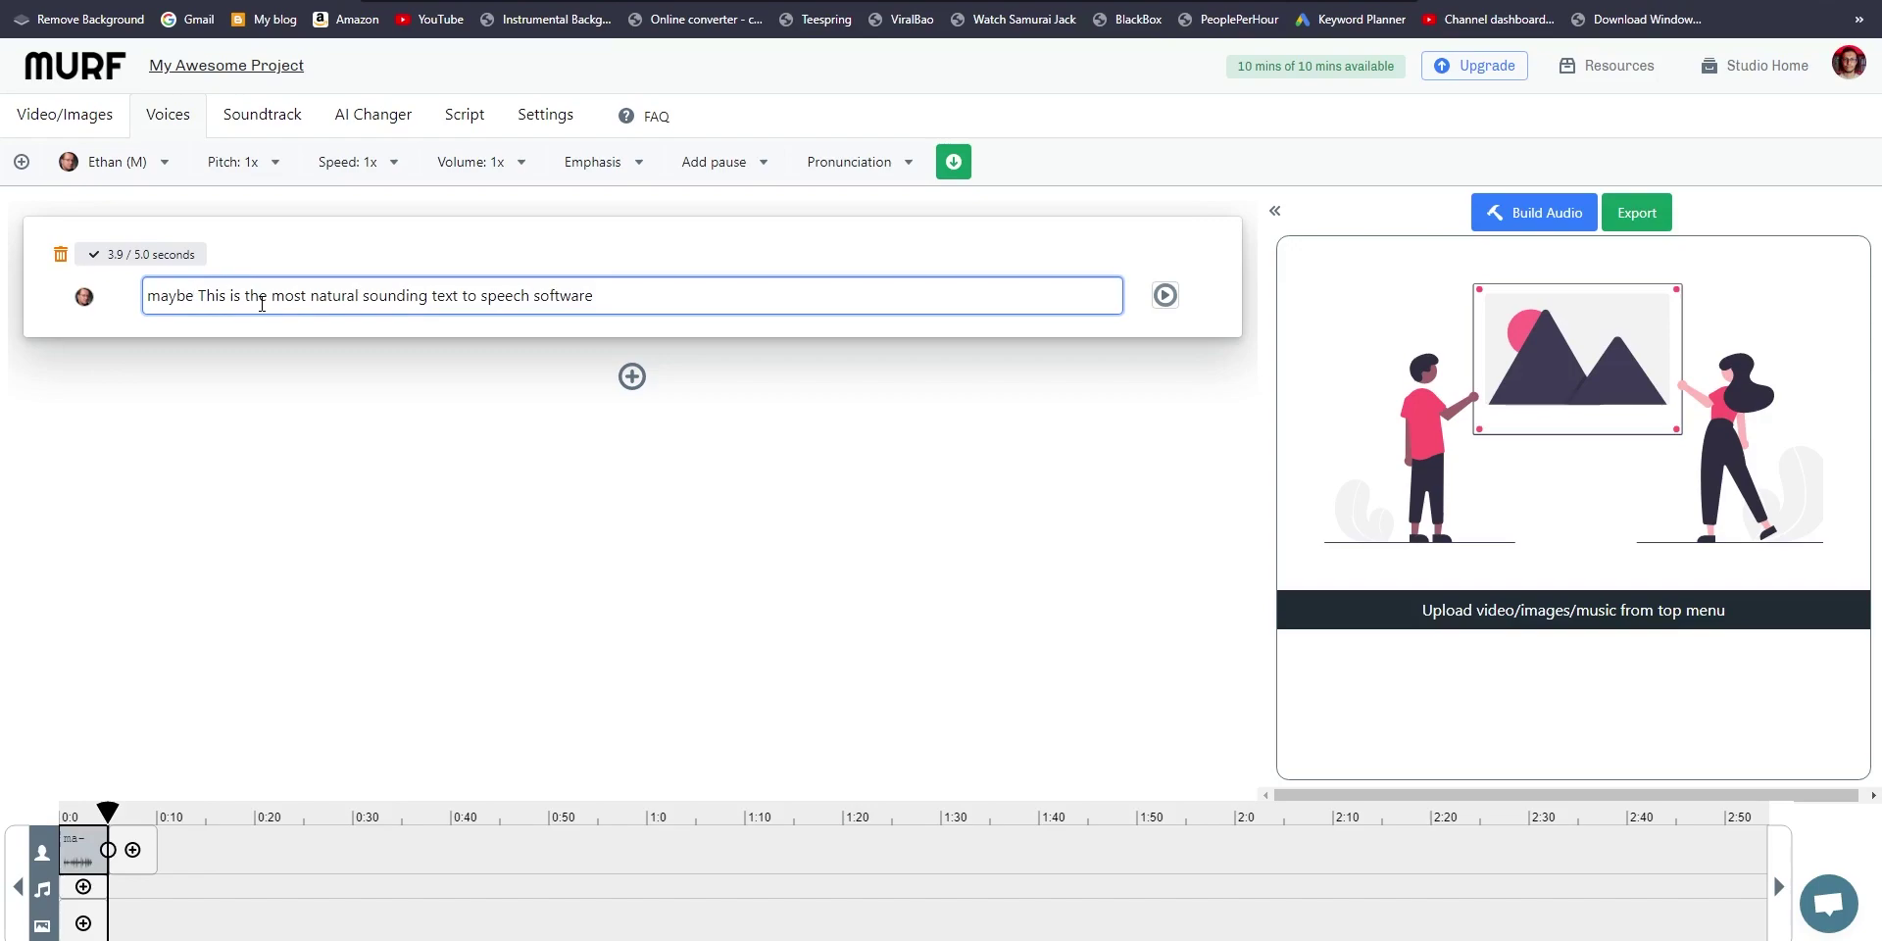
Add punctuation after 'maybe', select 'This', check the Emphasis graph, and replay the block
text(,)
double_click(215, 295)
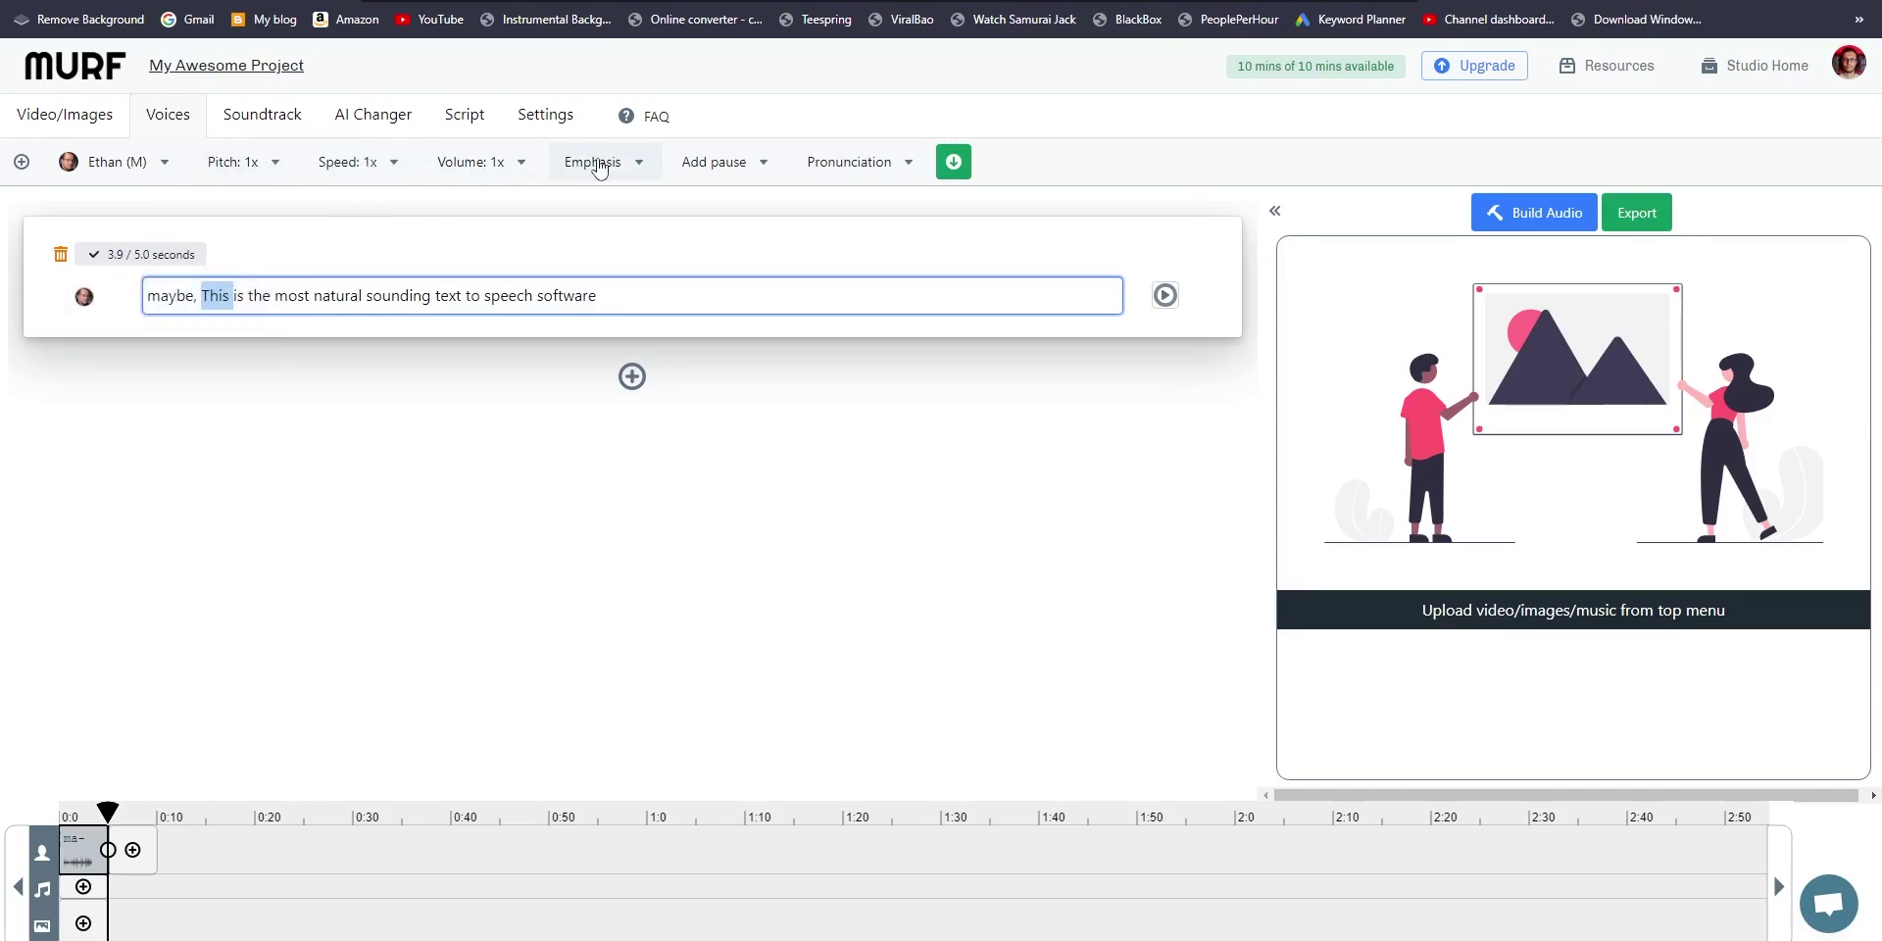
click(598, 163)
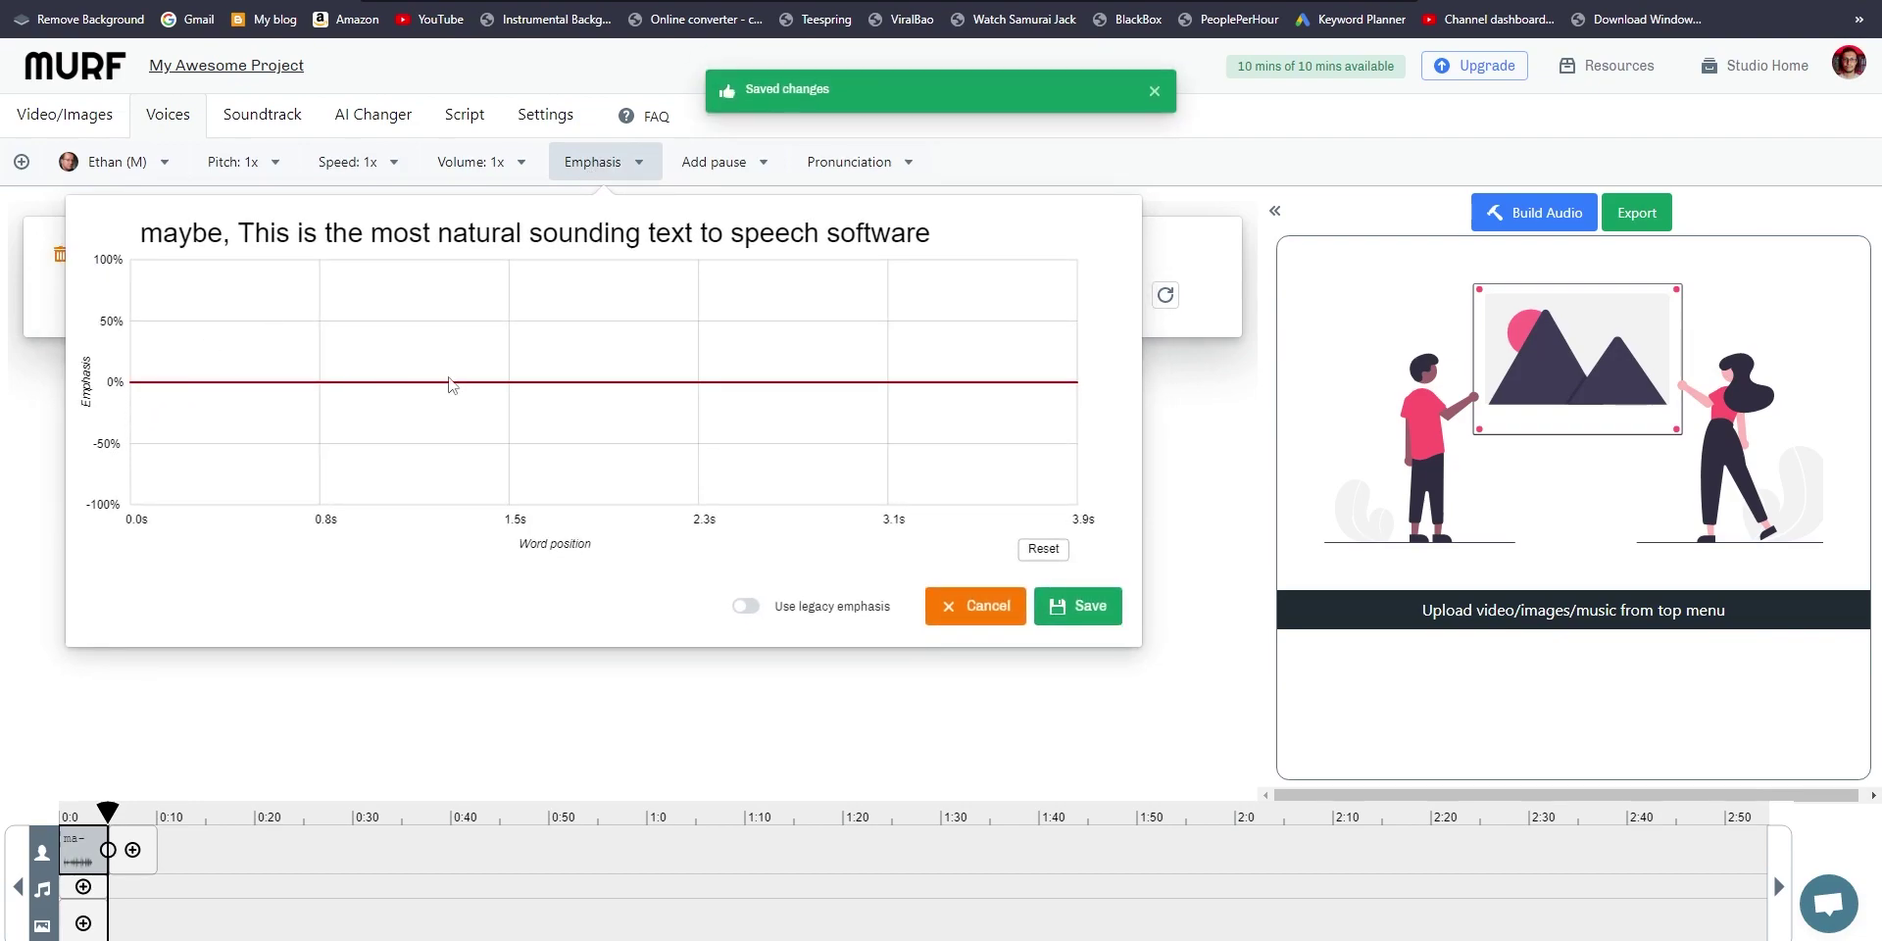
click(1165, 295)
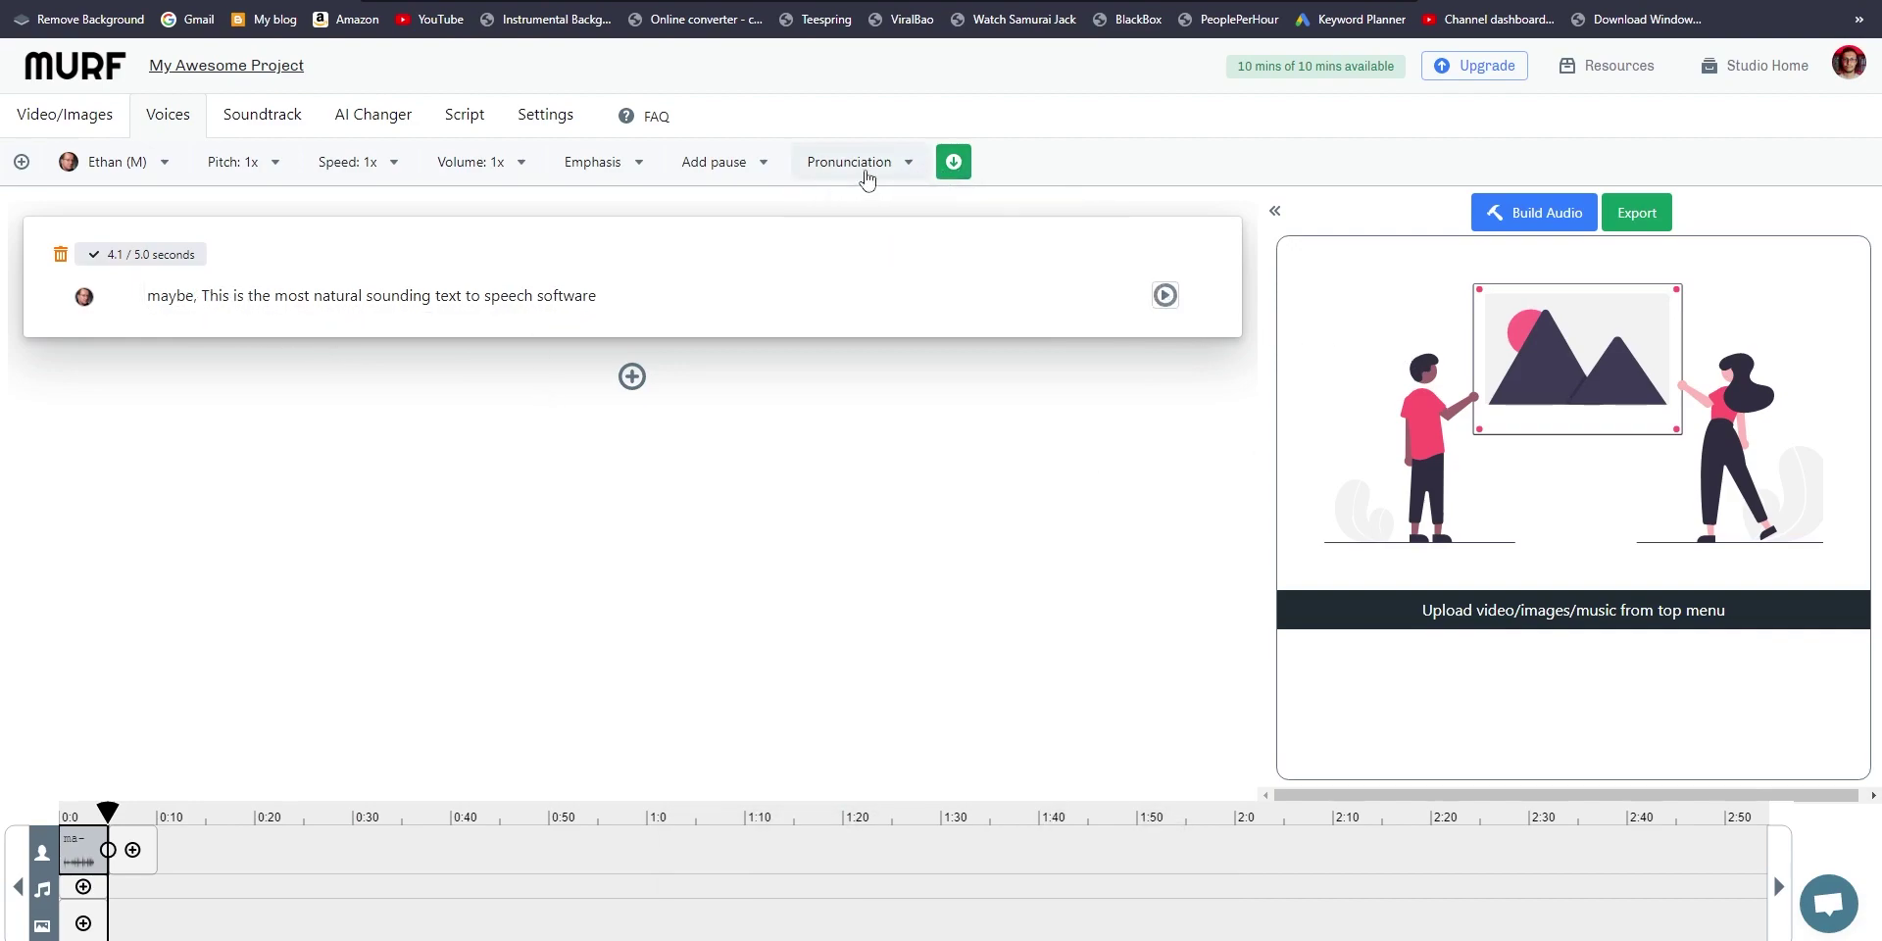
Set emphasis to about 25% near 0.4s and 0% at 1.0s, save it, then show the voices
click(188, 299)
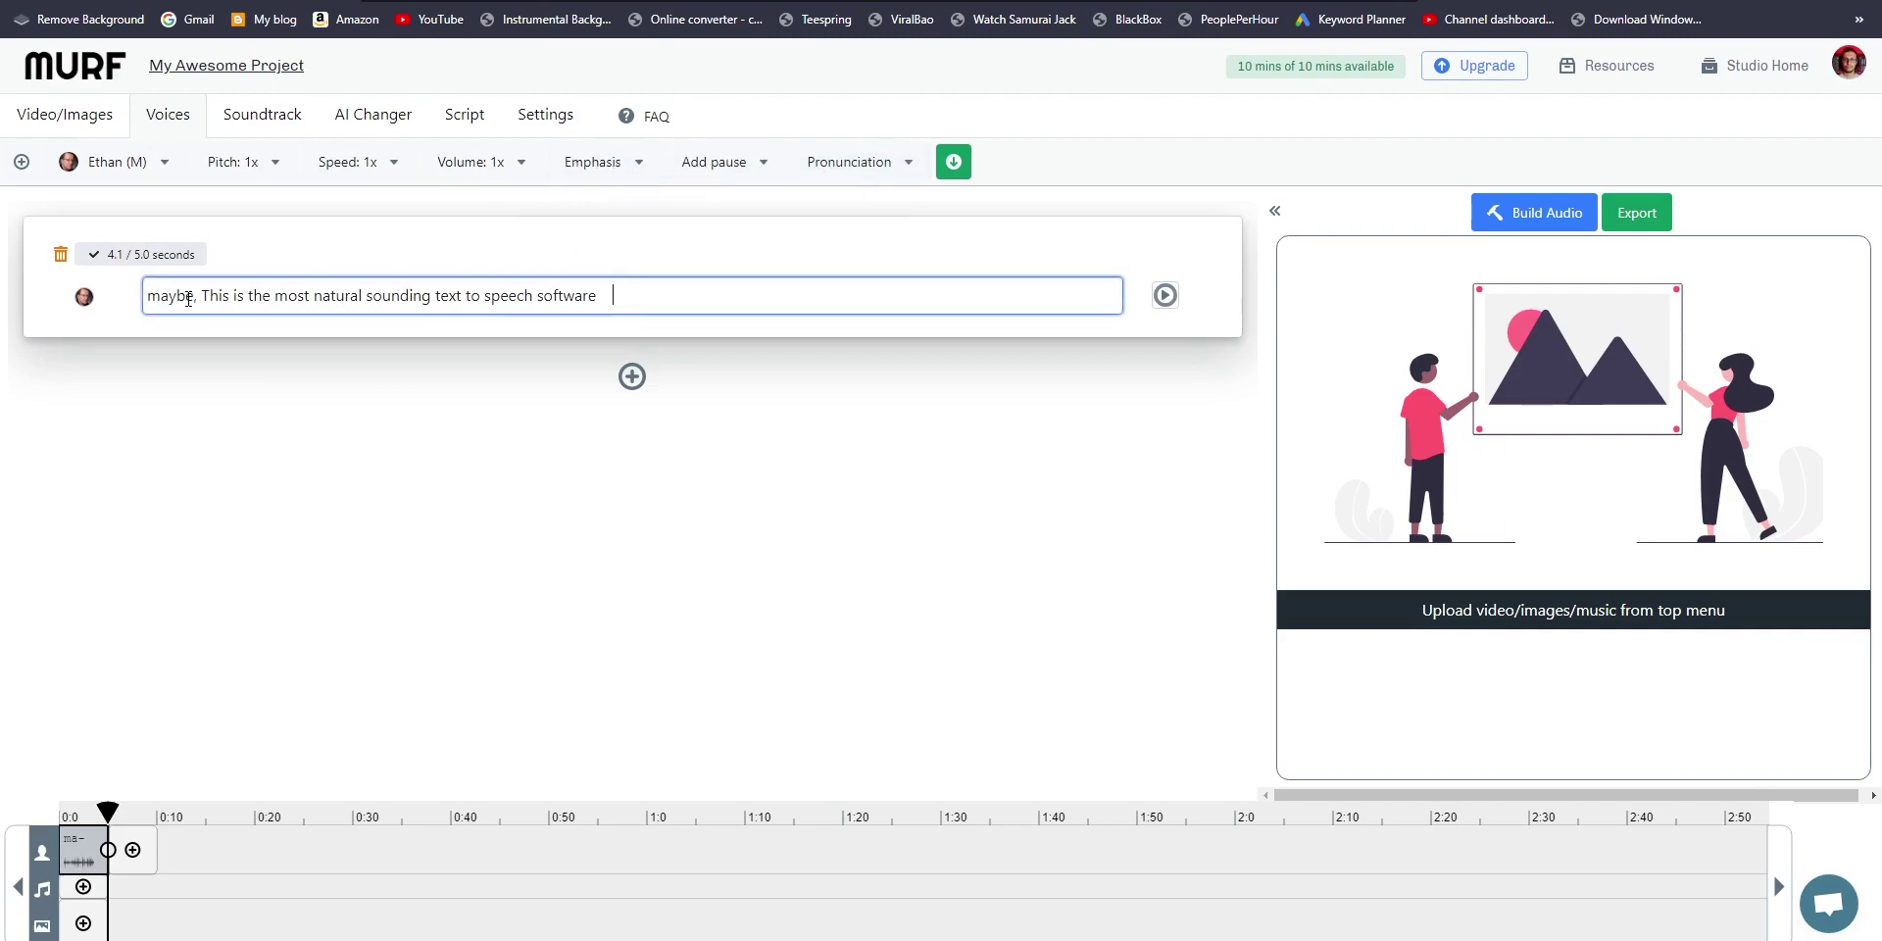
click(696, 245)
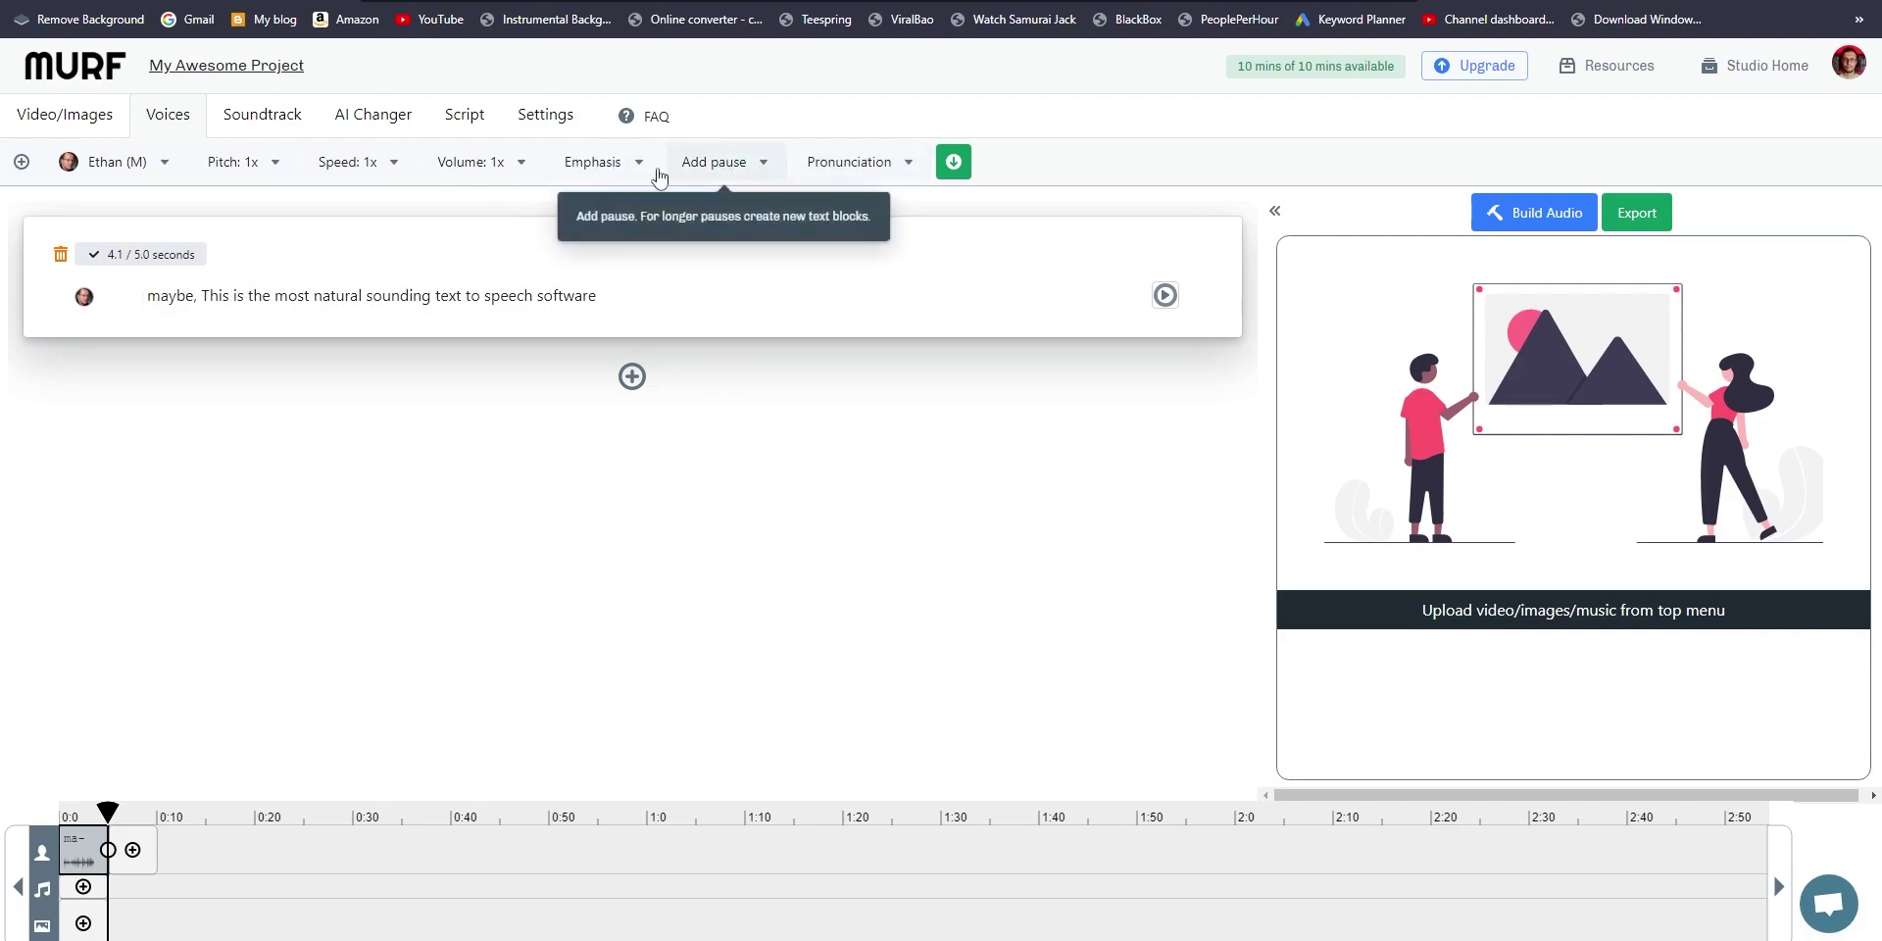
click(569, 164)
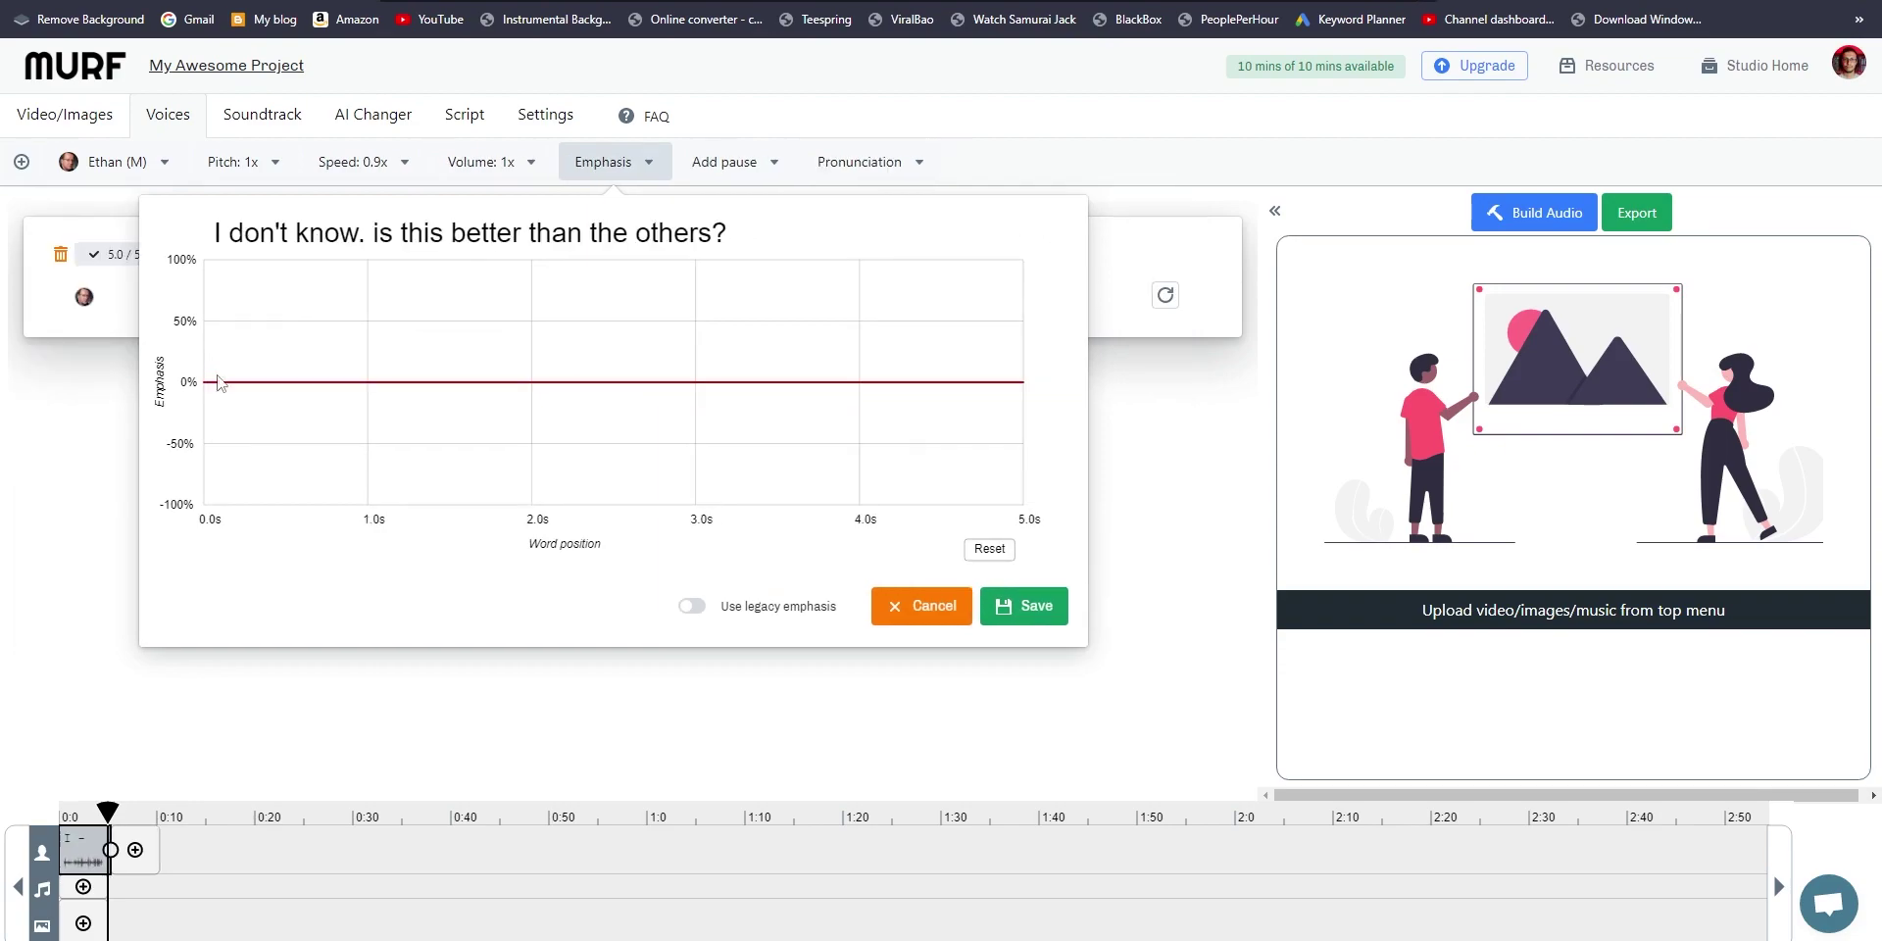
click(266, 356)
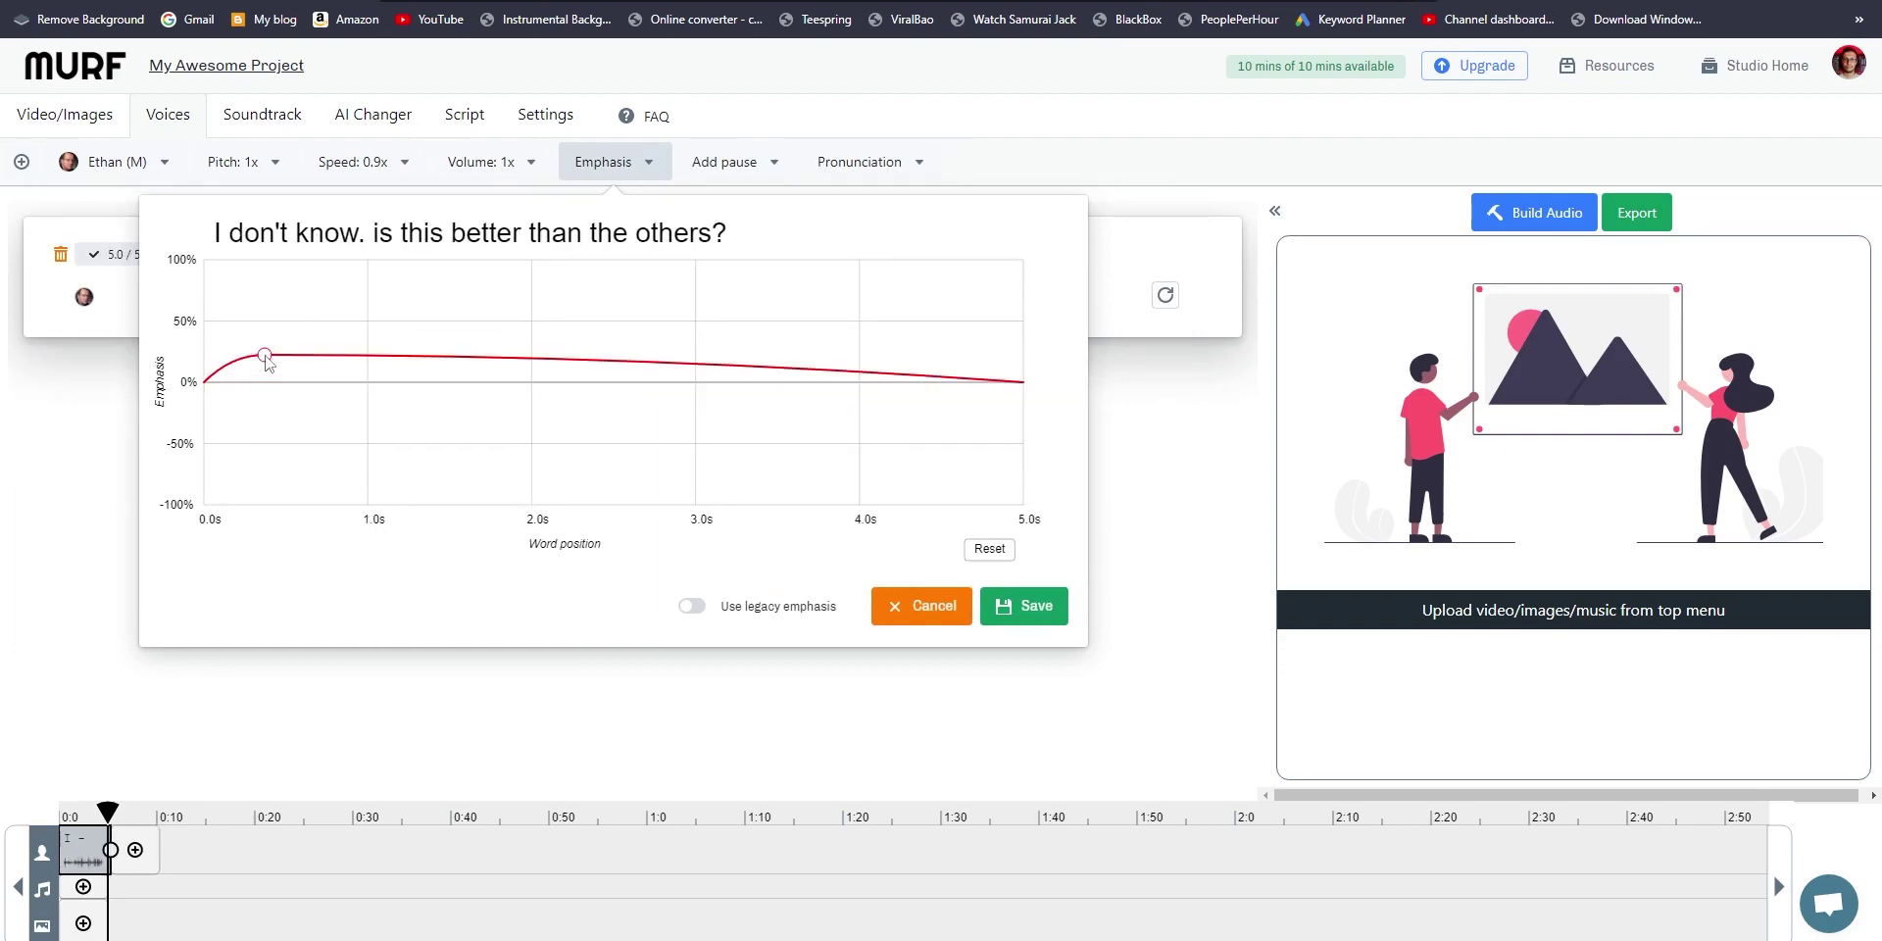
click(367, 383)
click(1057, 614)
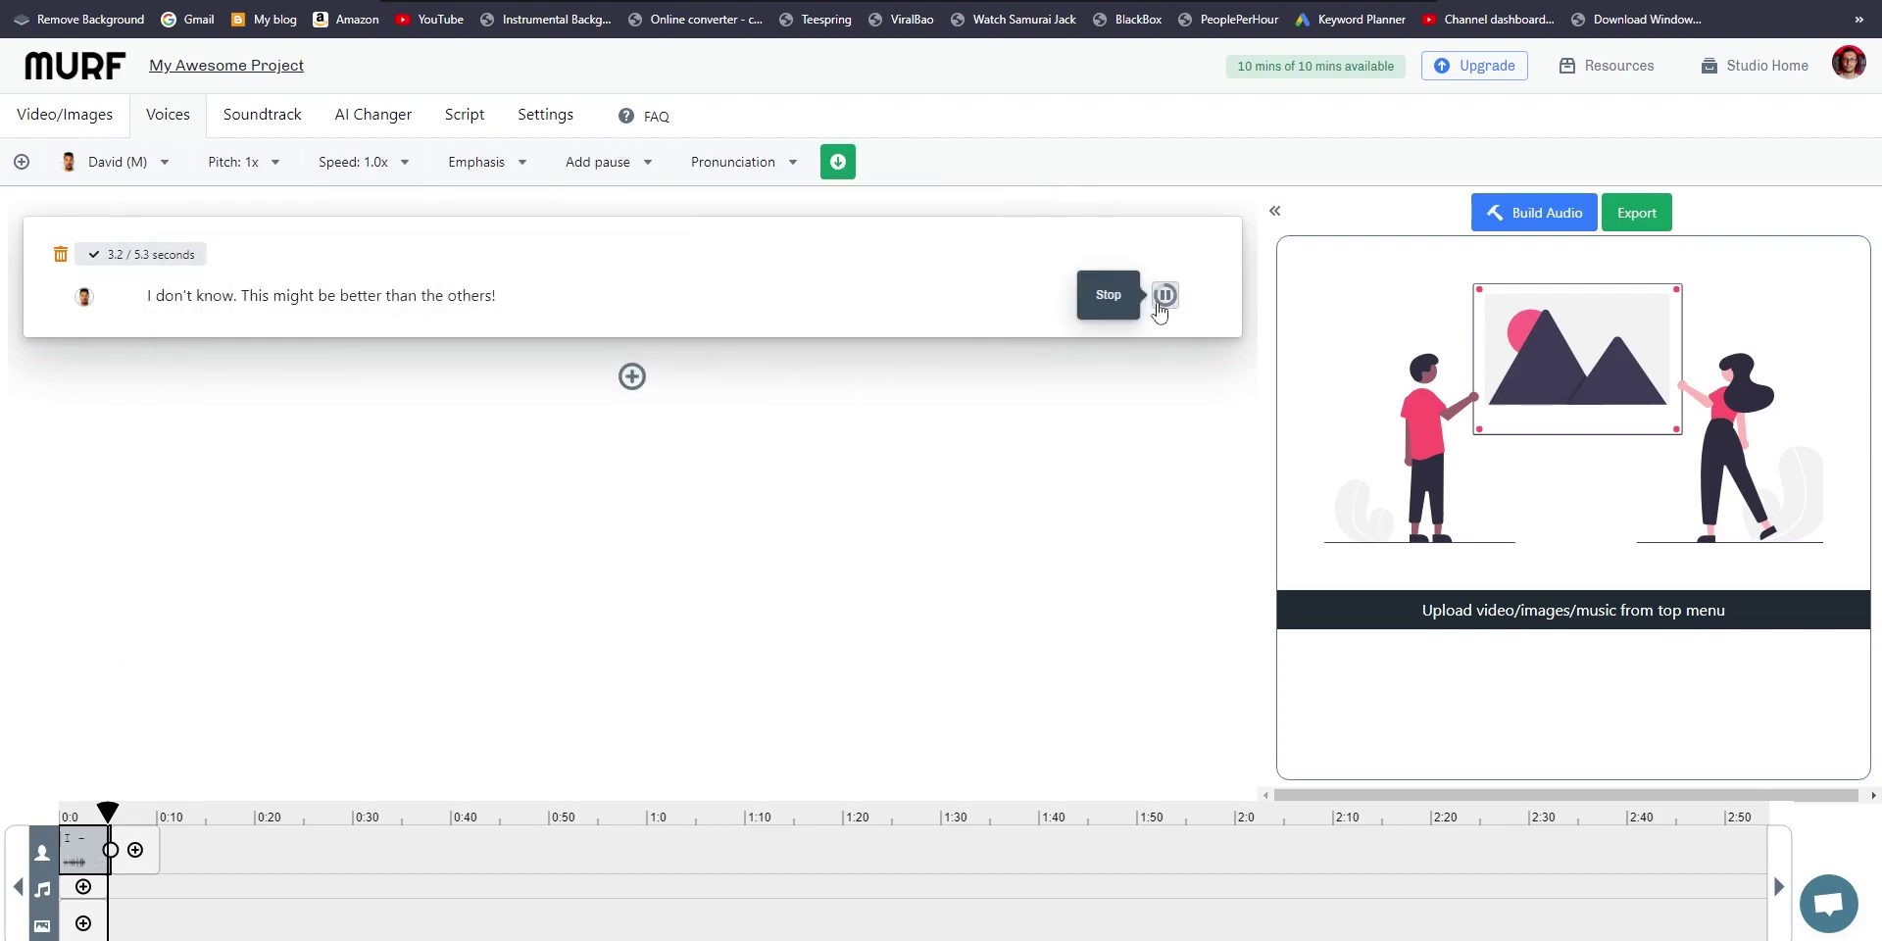
click(145, 169)
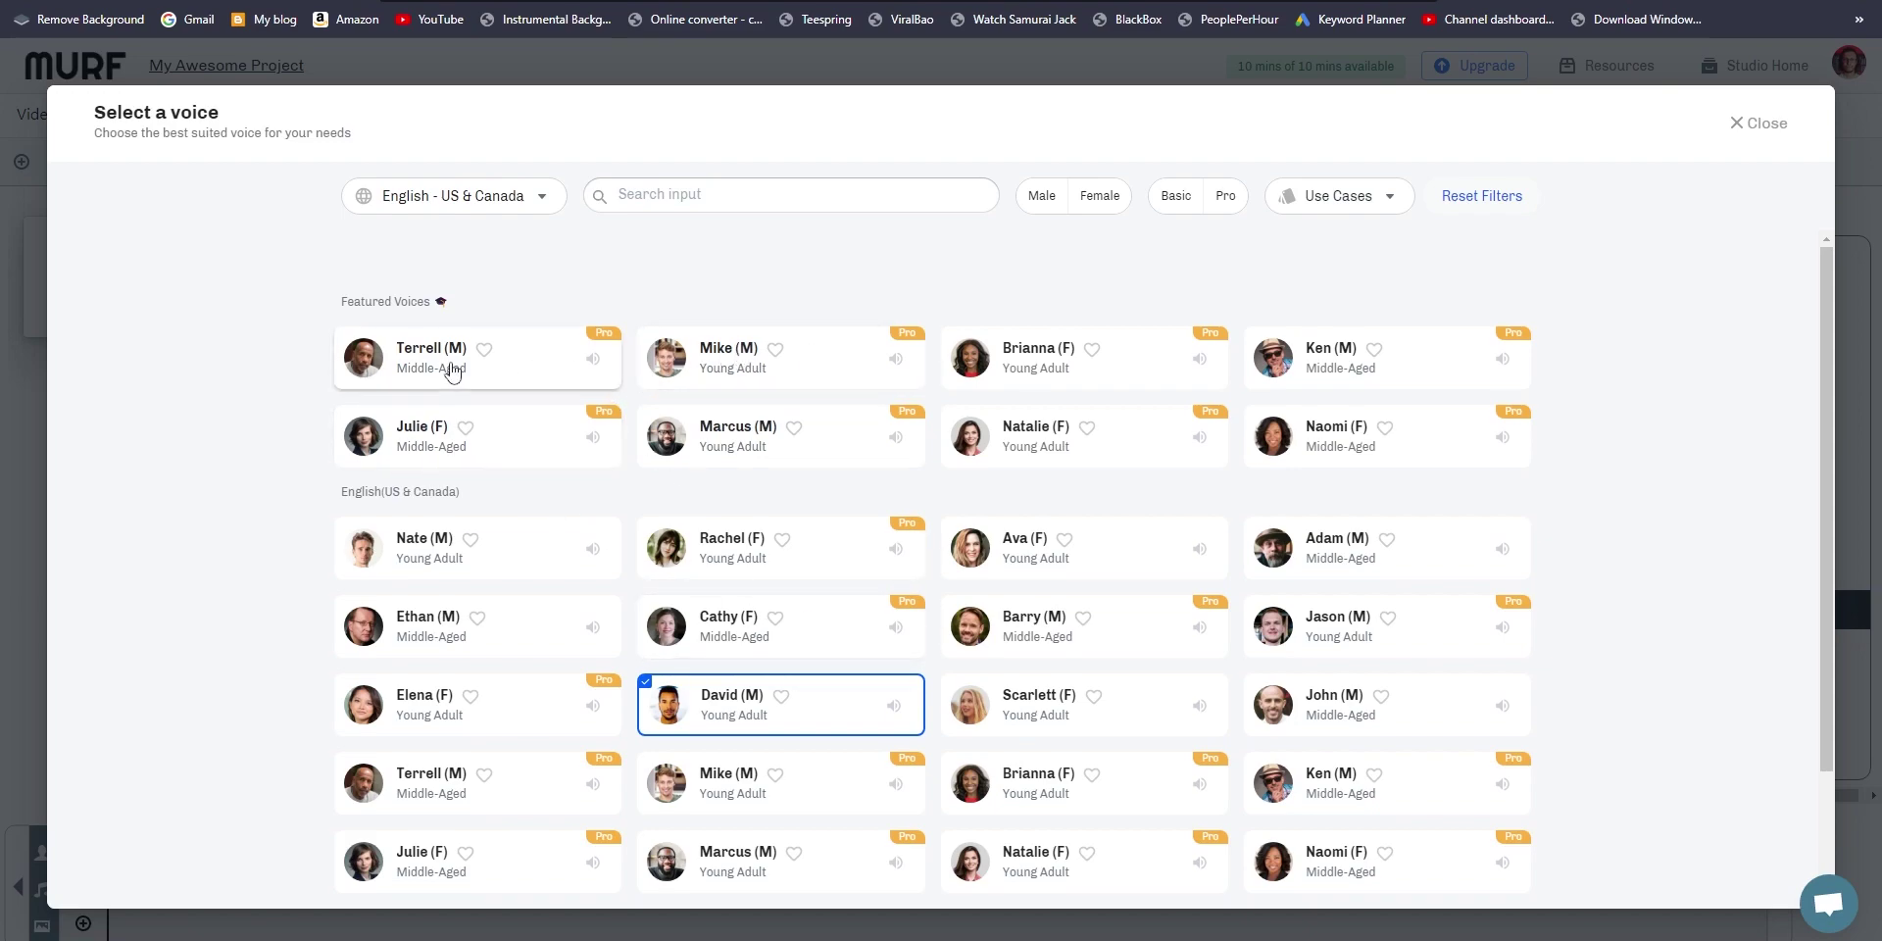
Give the block the Nate (M) voice and regenerate its audio
click(506, 561)
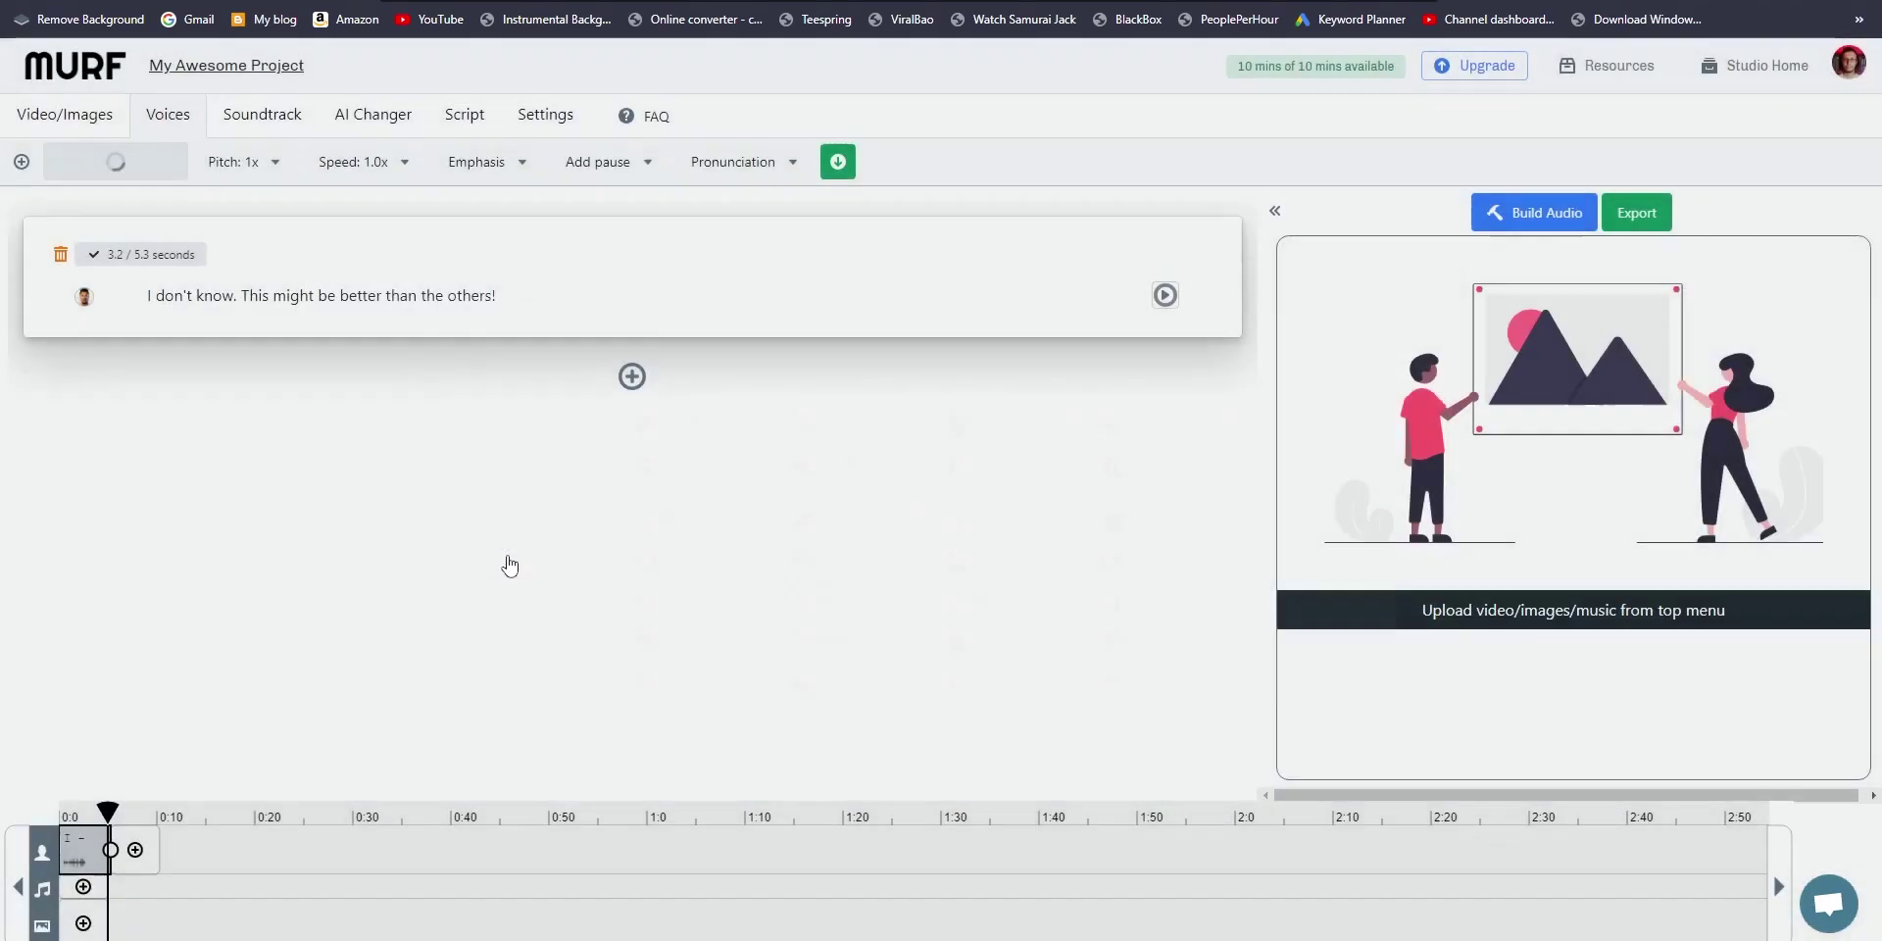
click(1165, 295)
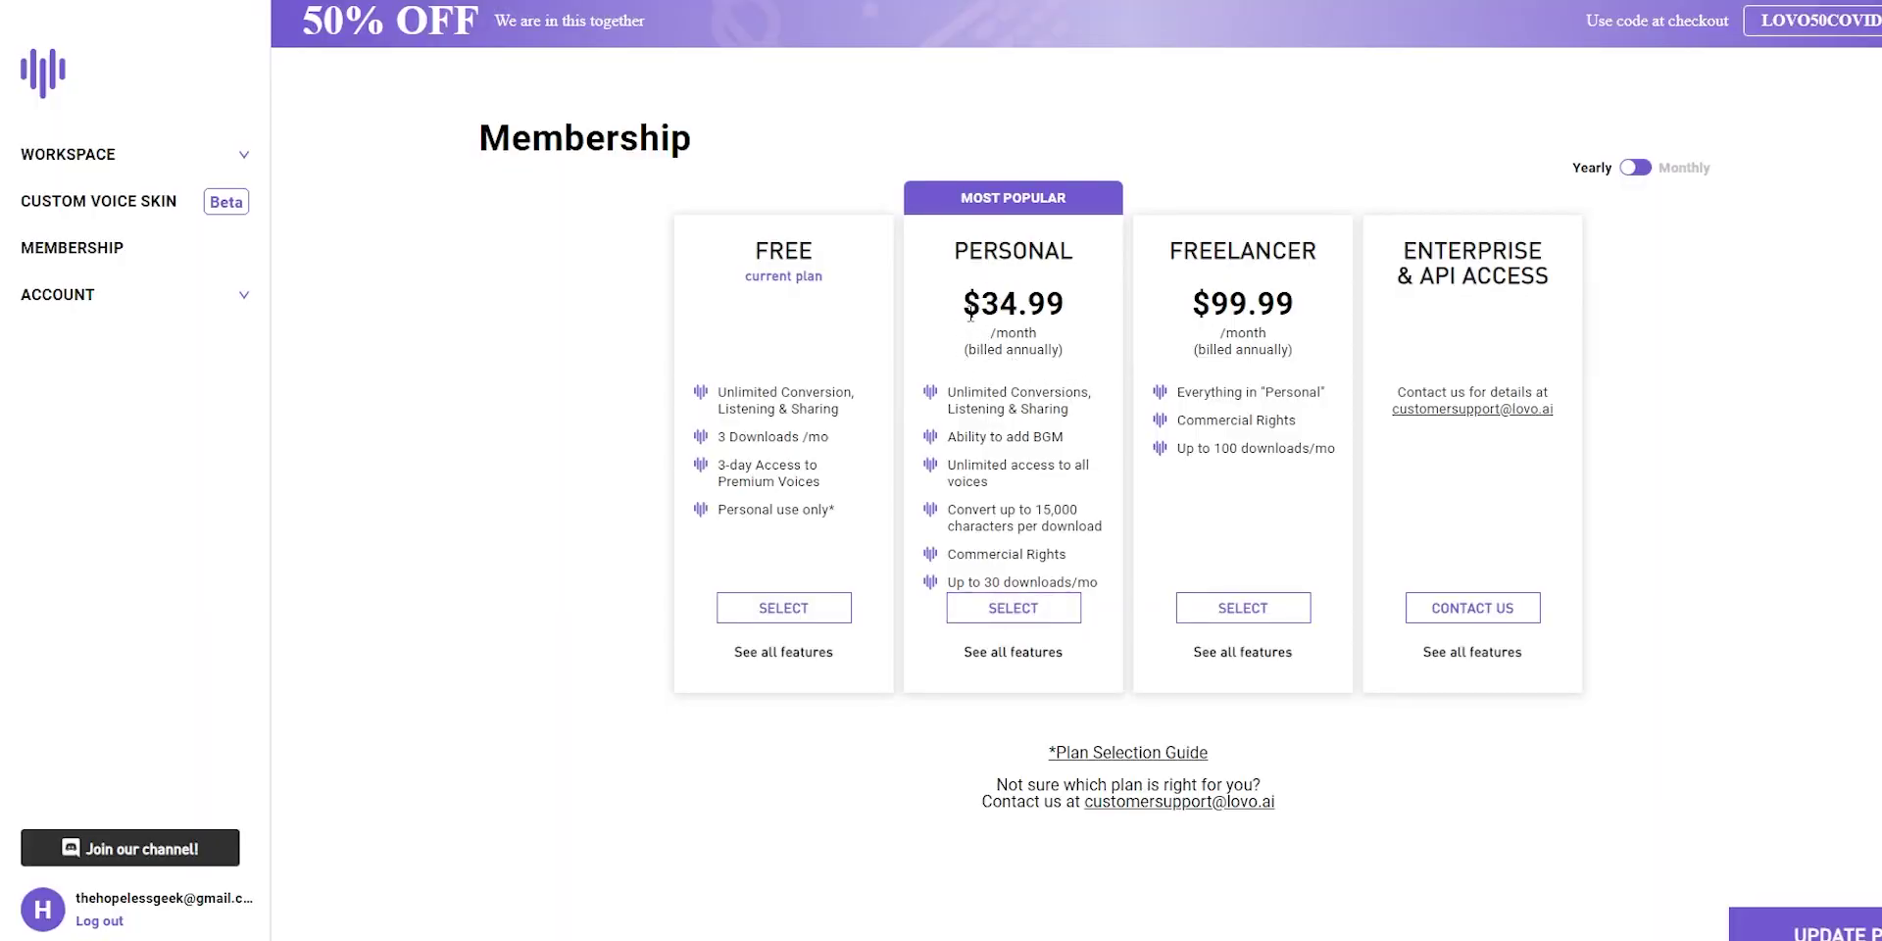
Highlight Lovo Personal's $34.99 price, BGM and 15,000-character limit against Murf Basic's USD/Month rate
drag(970, 314, 1093, 321)
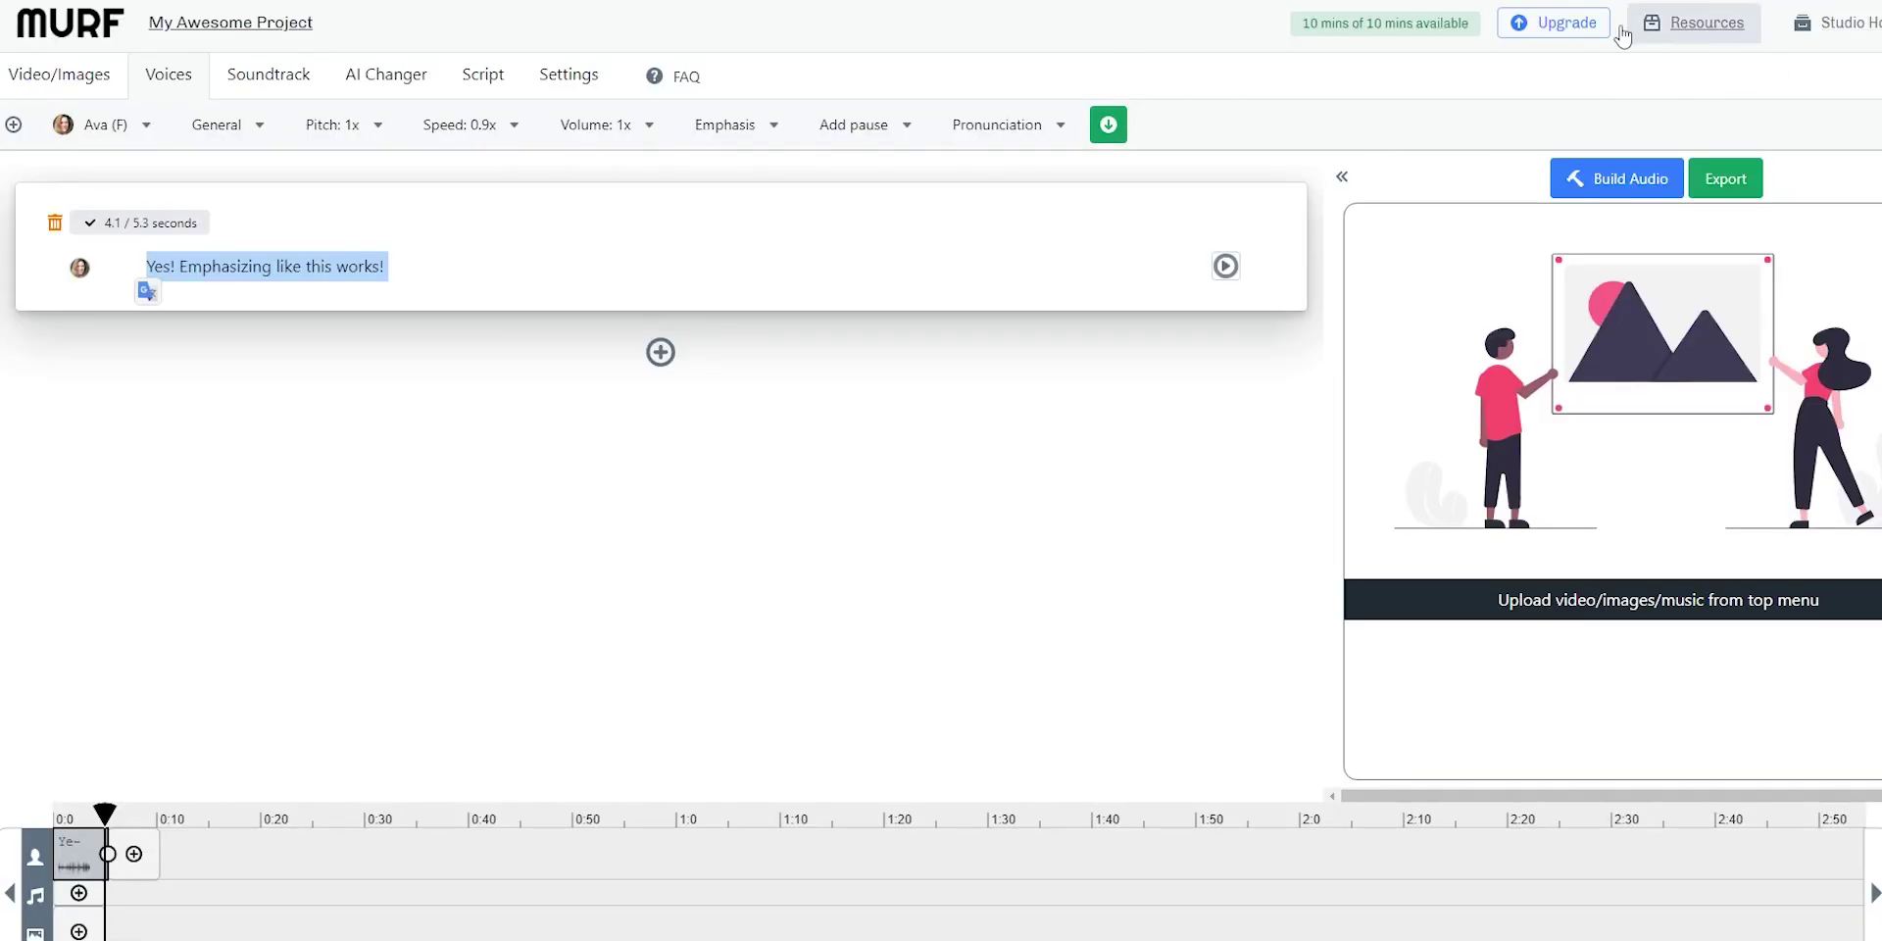
click(1557, 22)
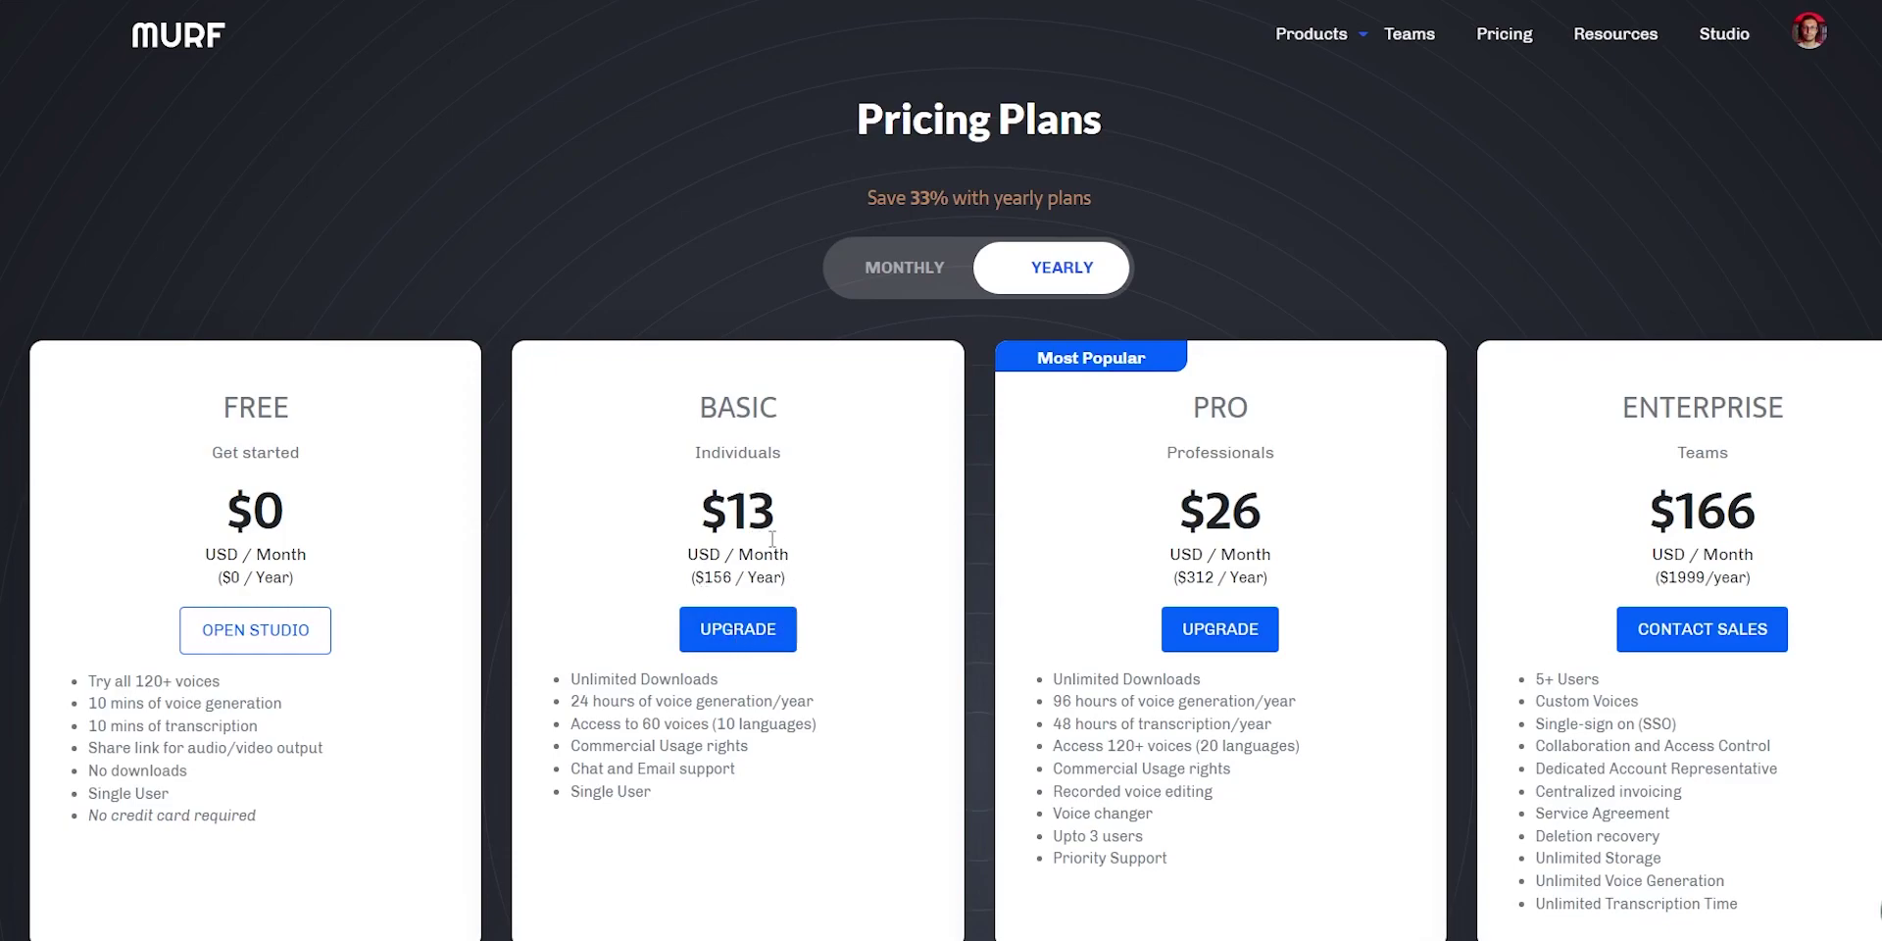
drag(794, 557, 676, 559)
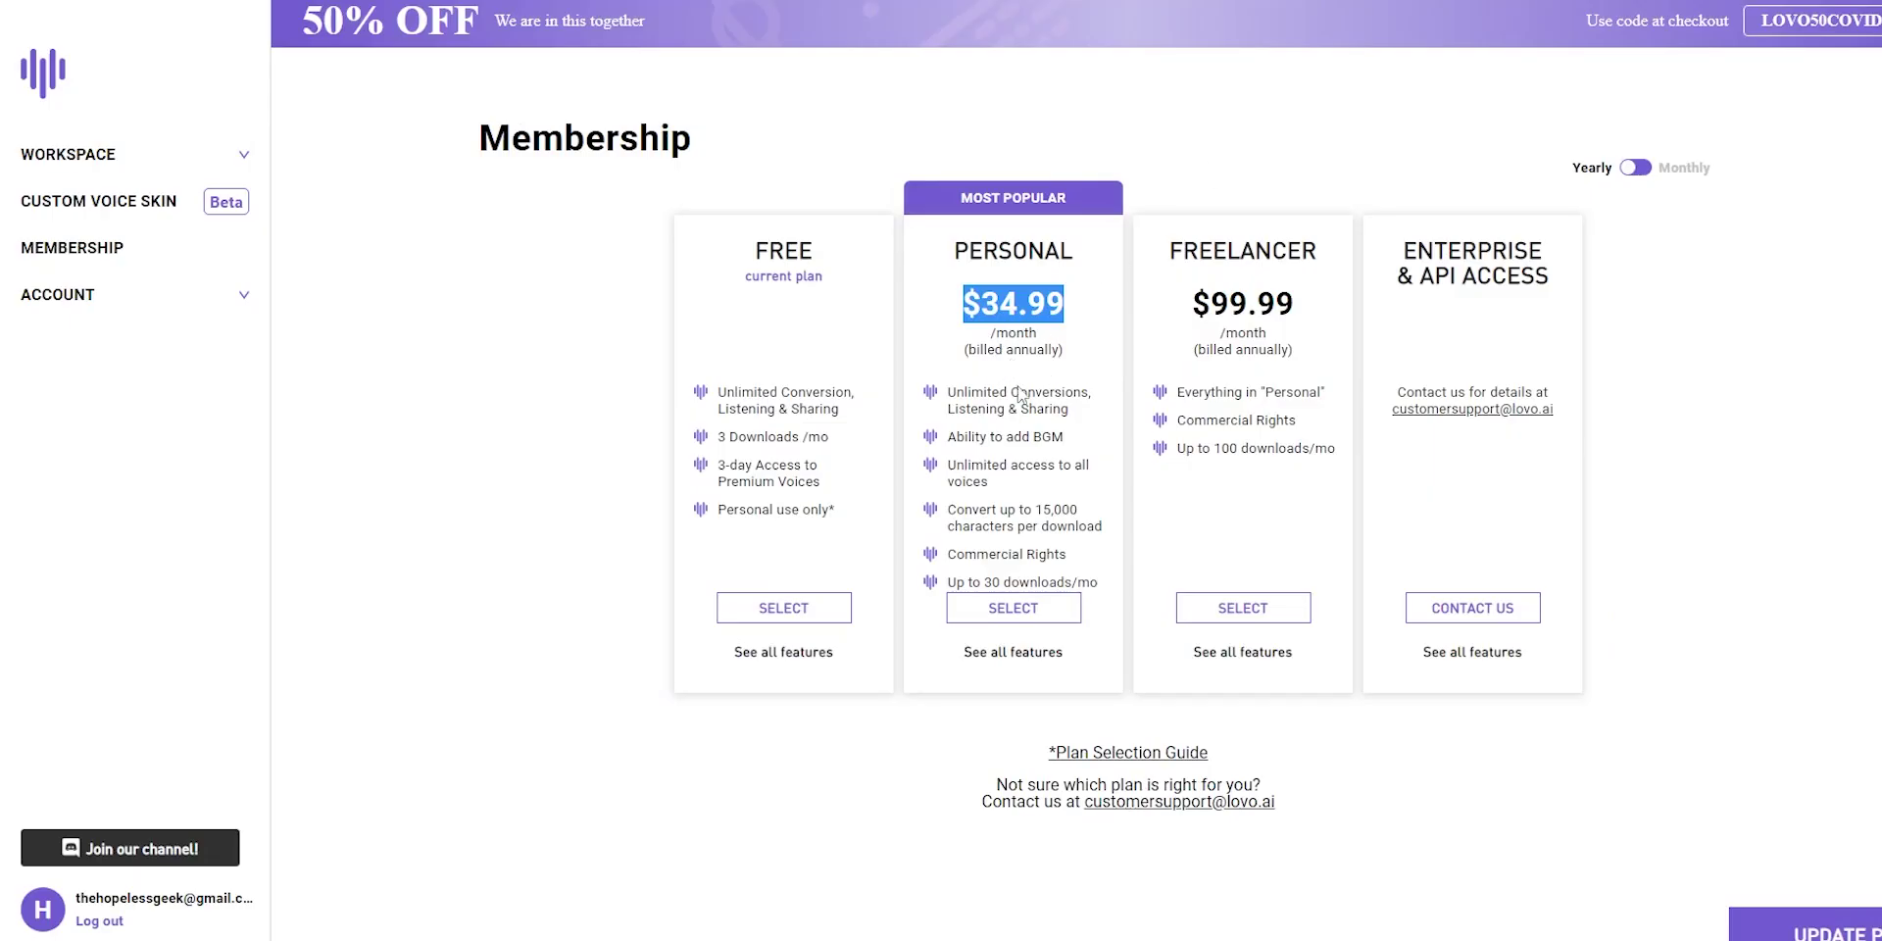
click(983, 409)
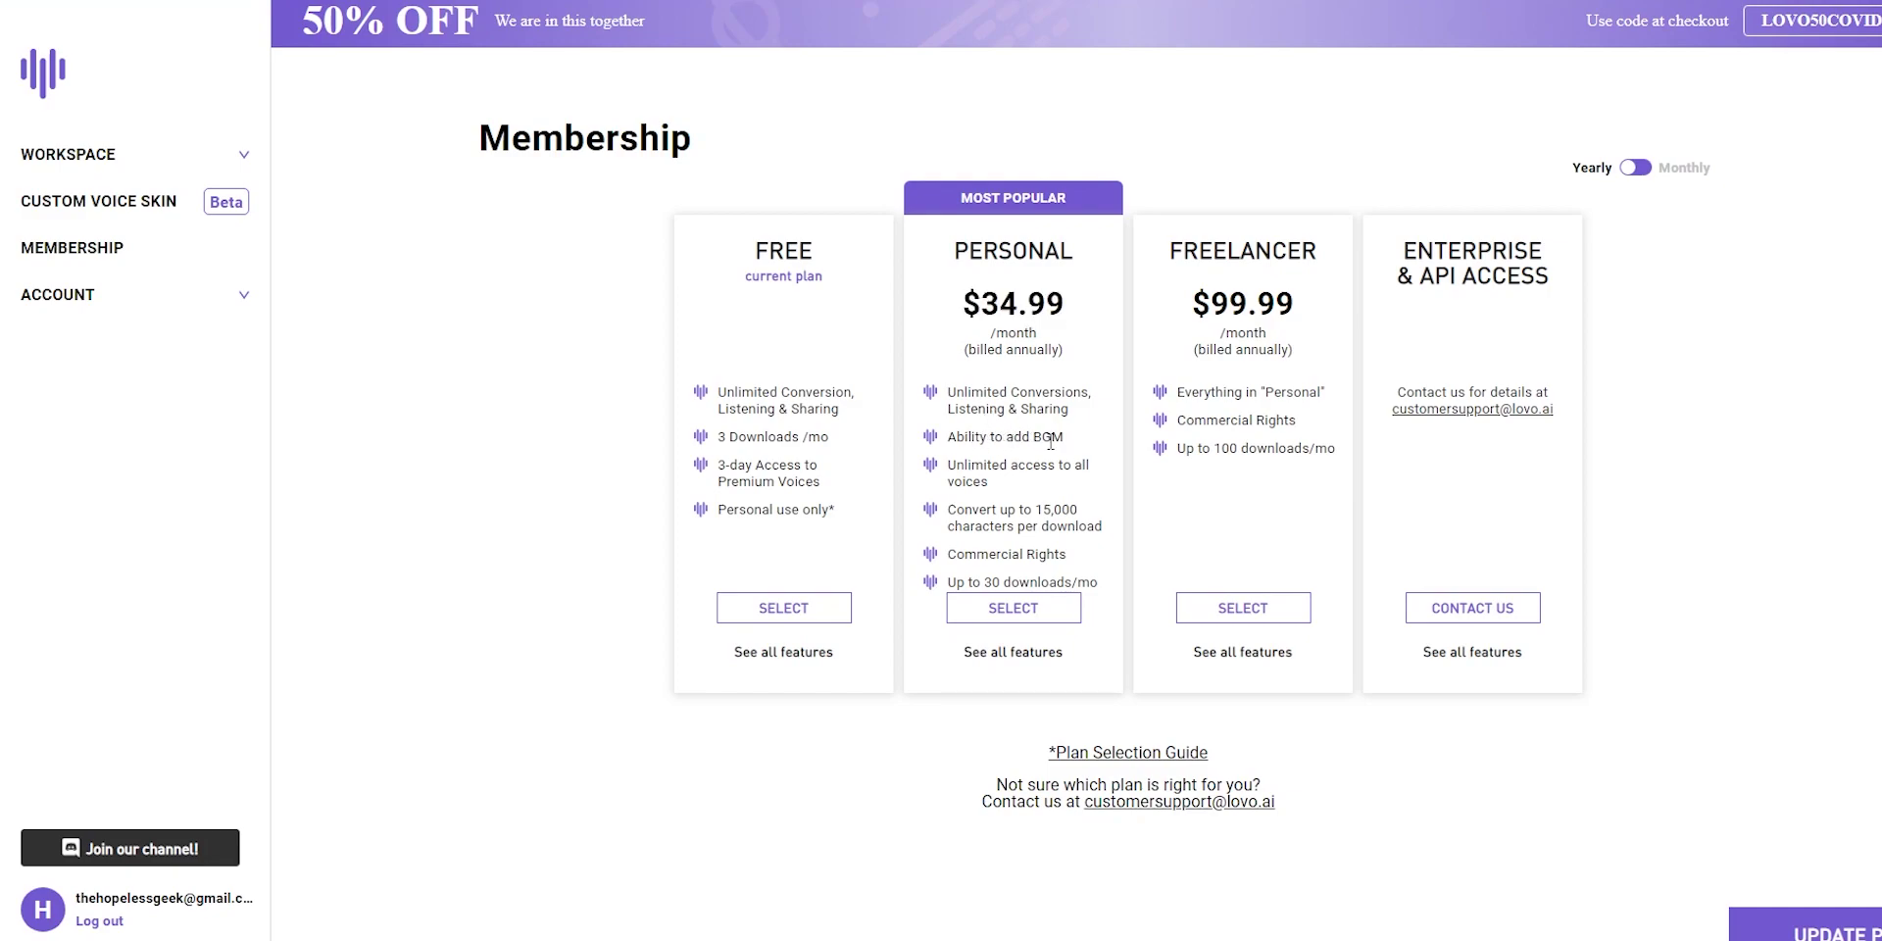
drag(1074, 446, 1034, 439)
drag(1107, 533, 1041, 509)
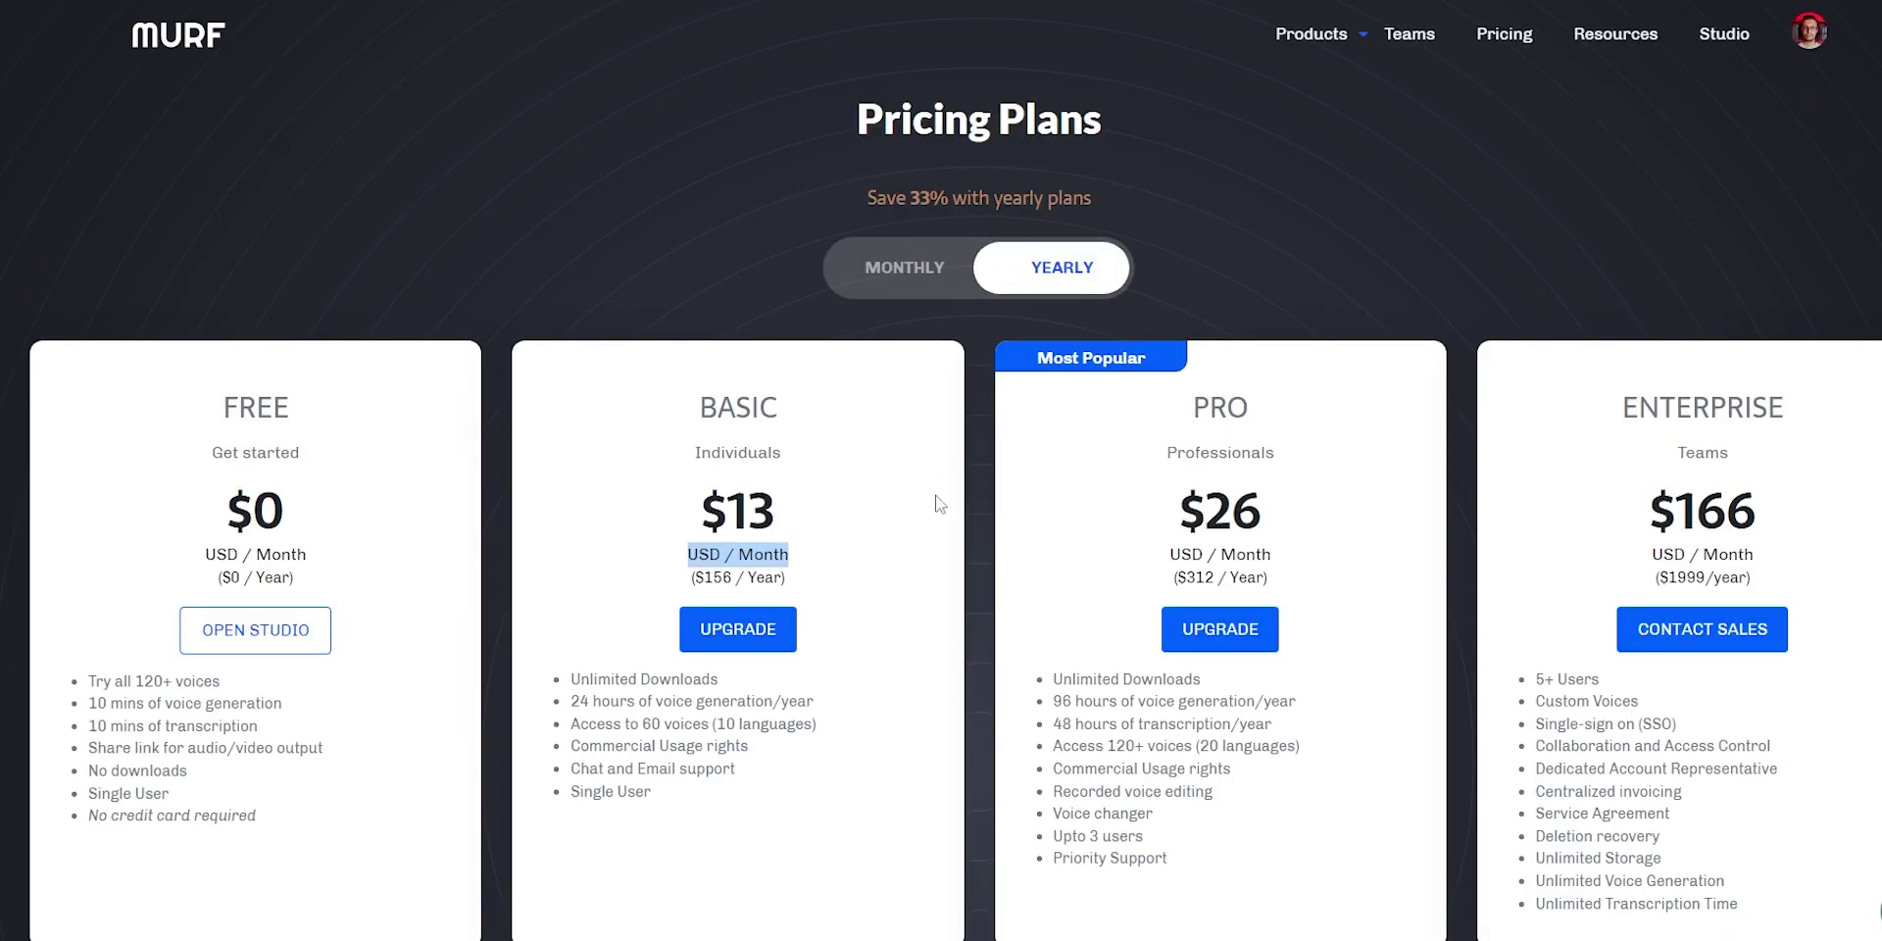
click(704, 724)
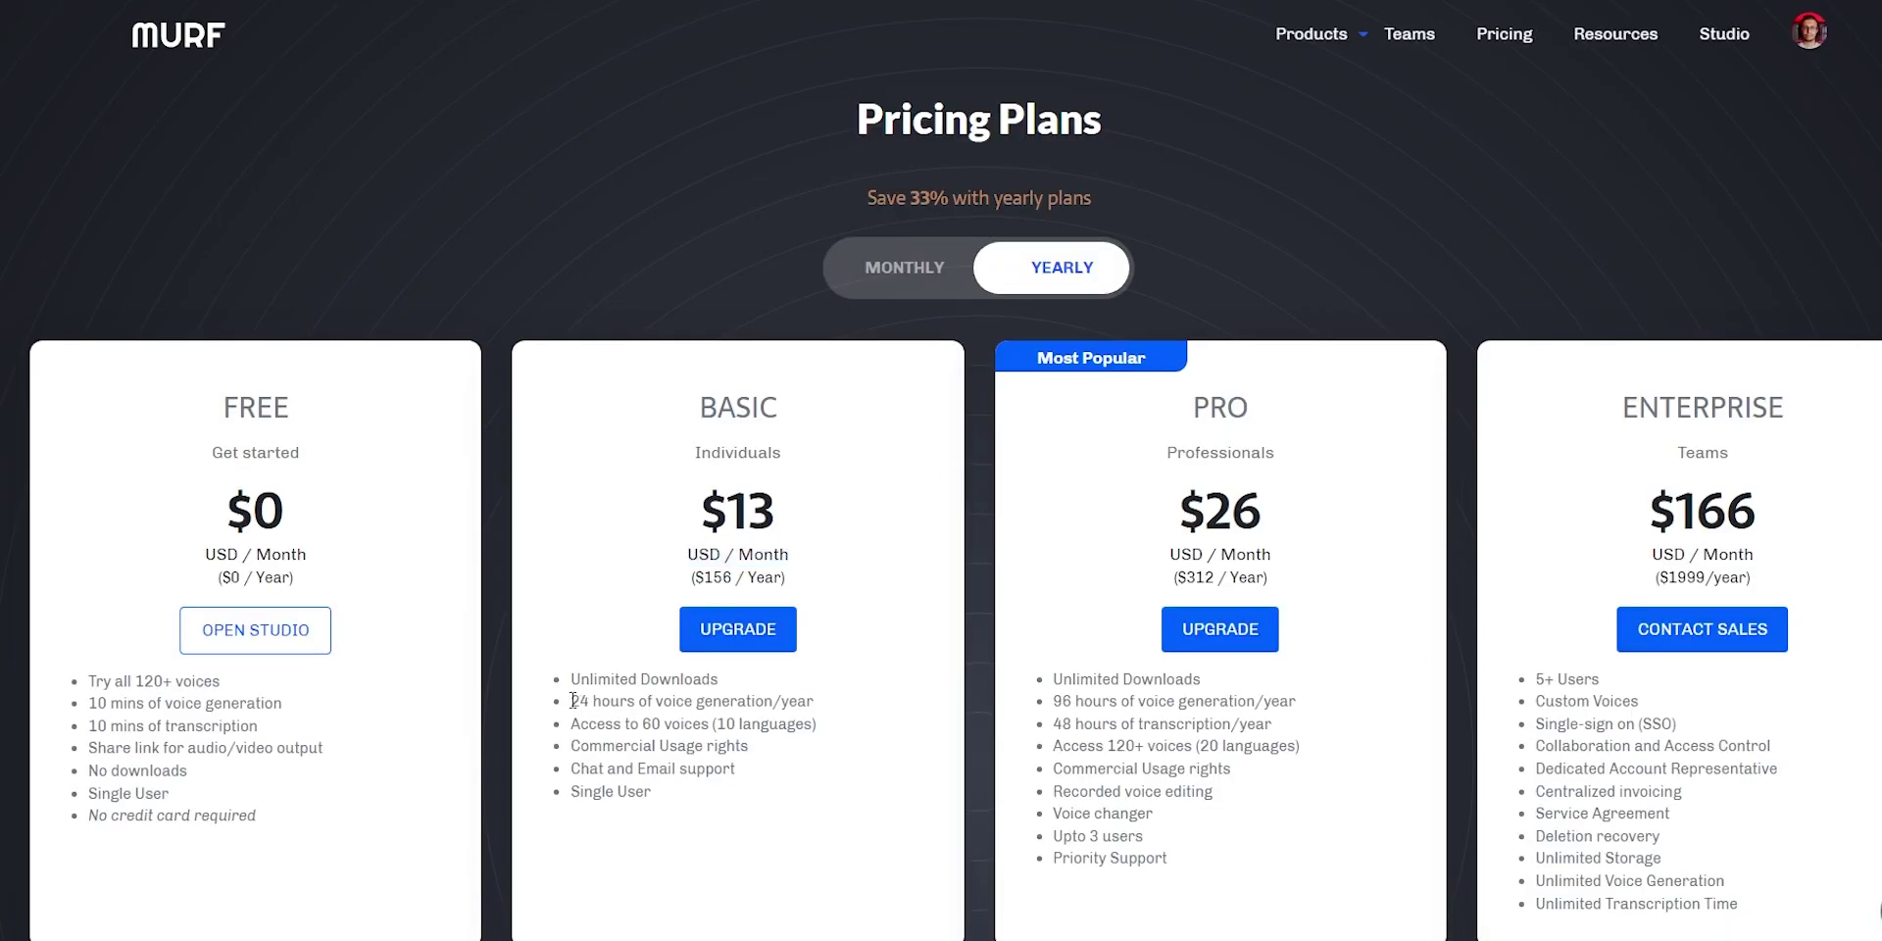
Compare Murf Basic's yearly hours, Single User, 60 voices and 10 languages with Lovo's 30 downloads/month
drag(573, 700, 807, 696)
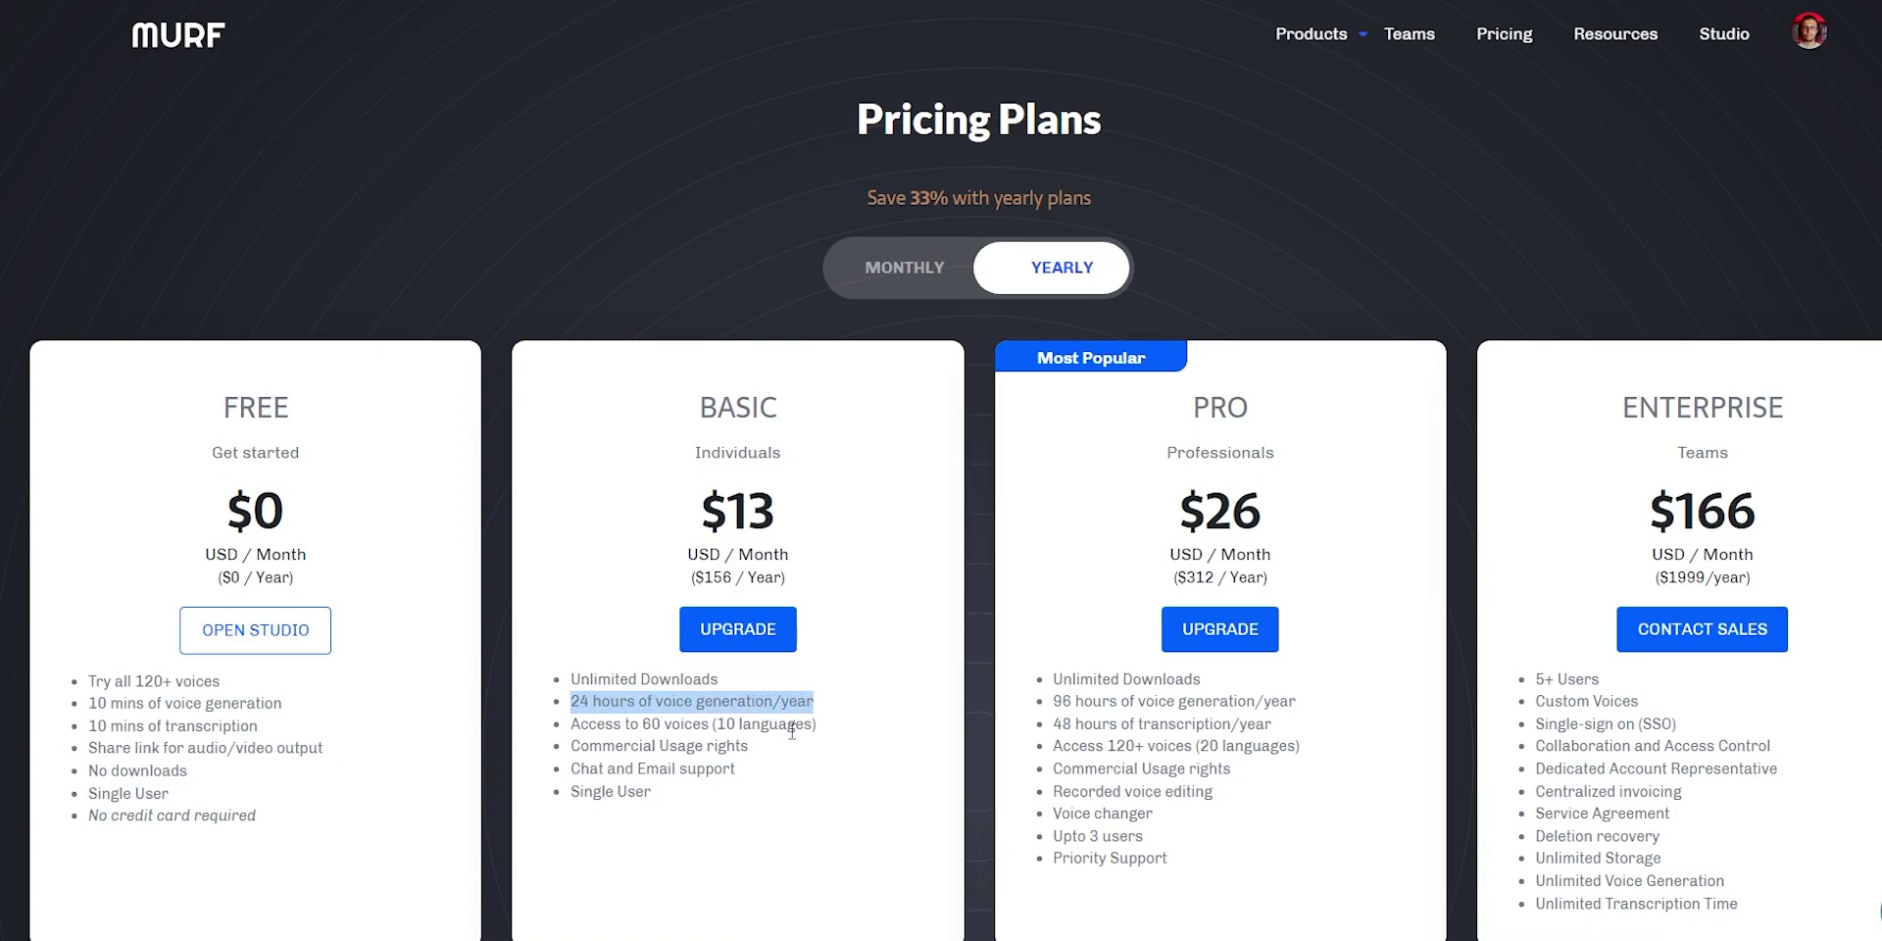
drag(656, 794, 575, 794)
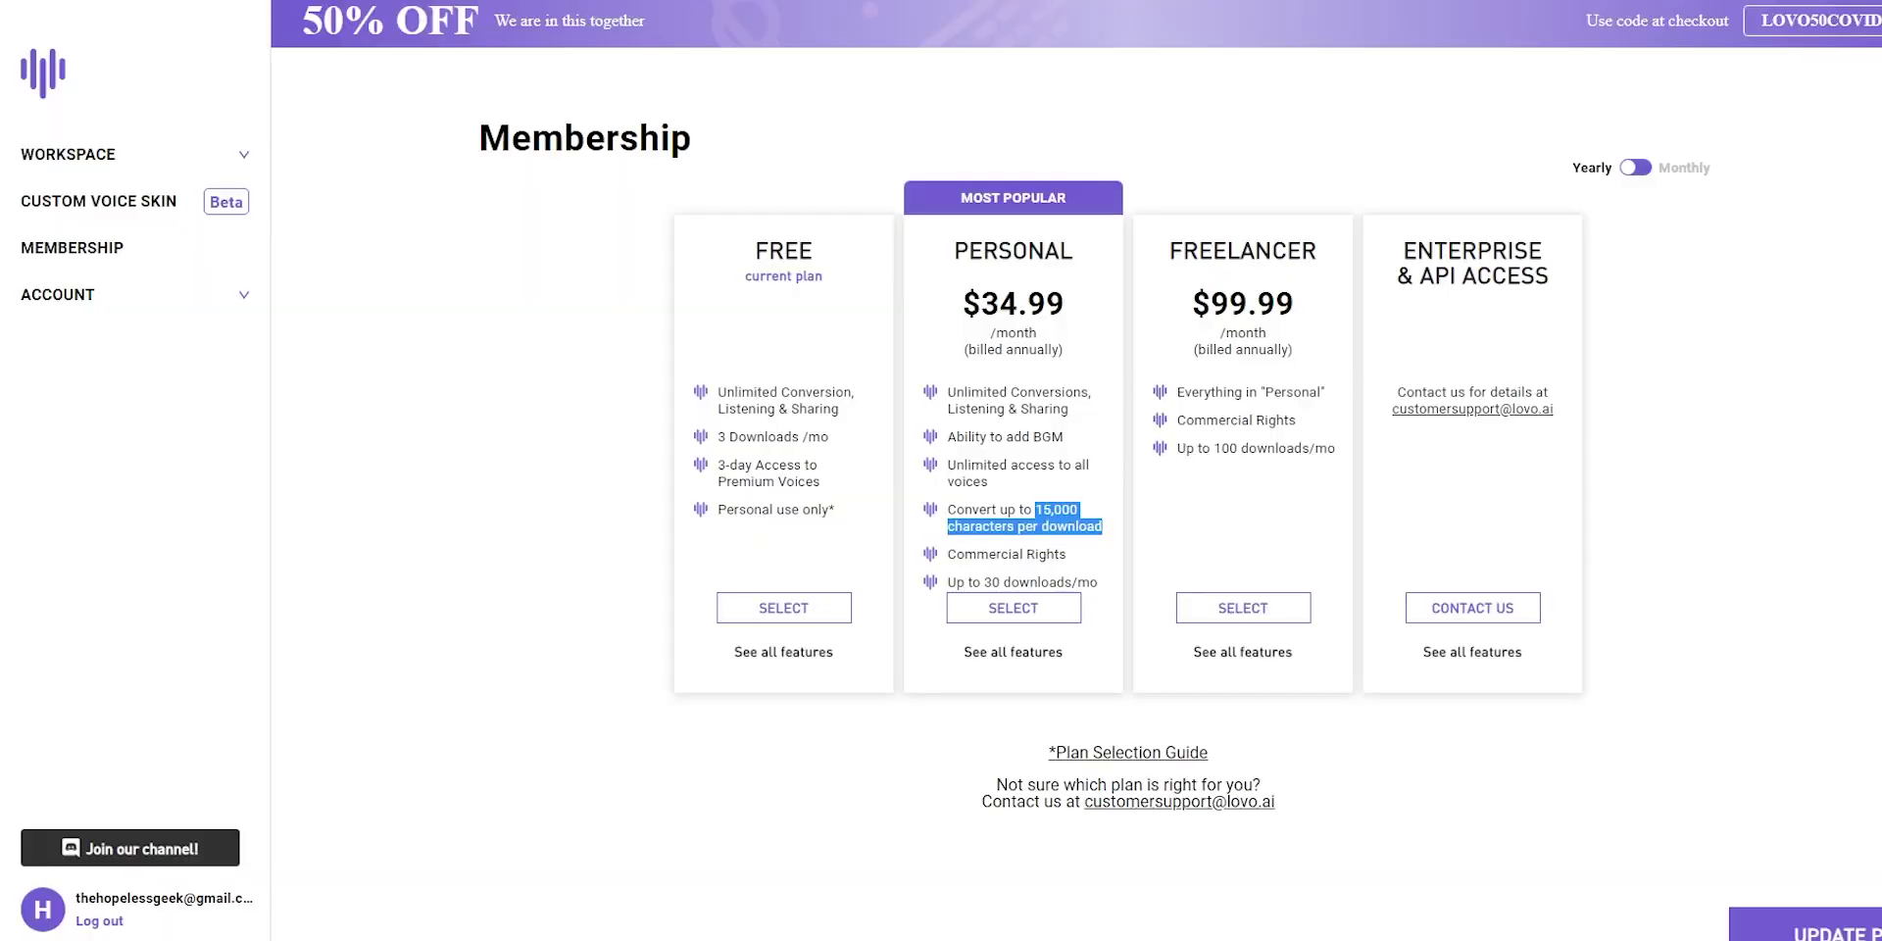
click(1067, 556)
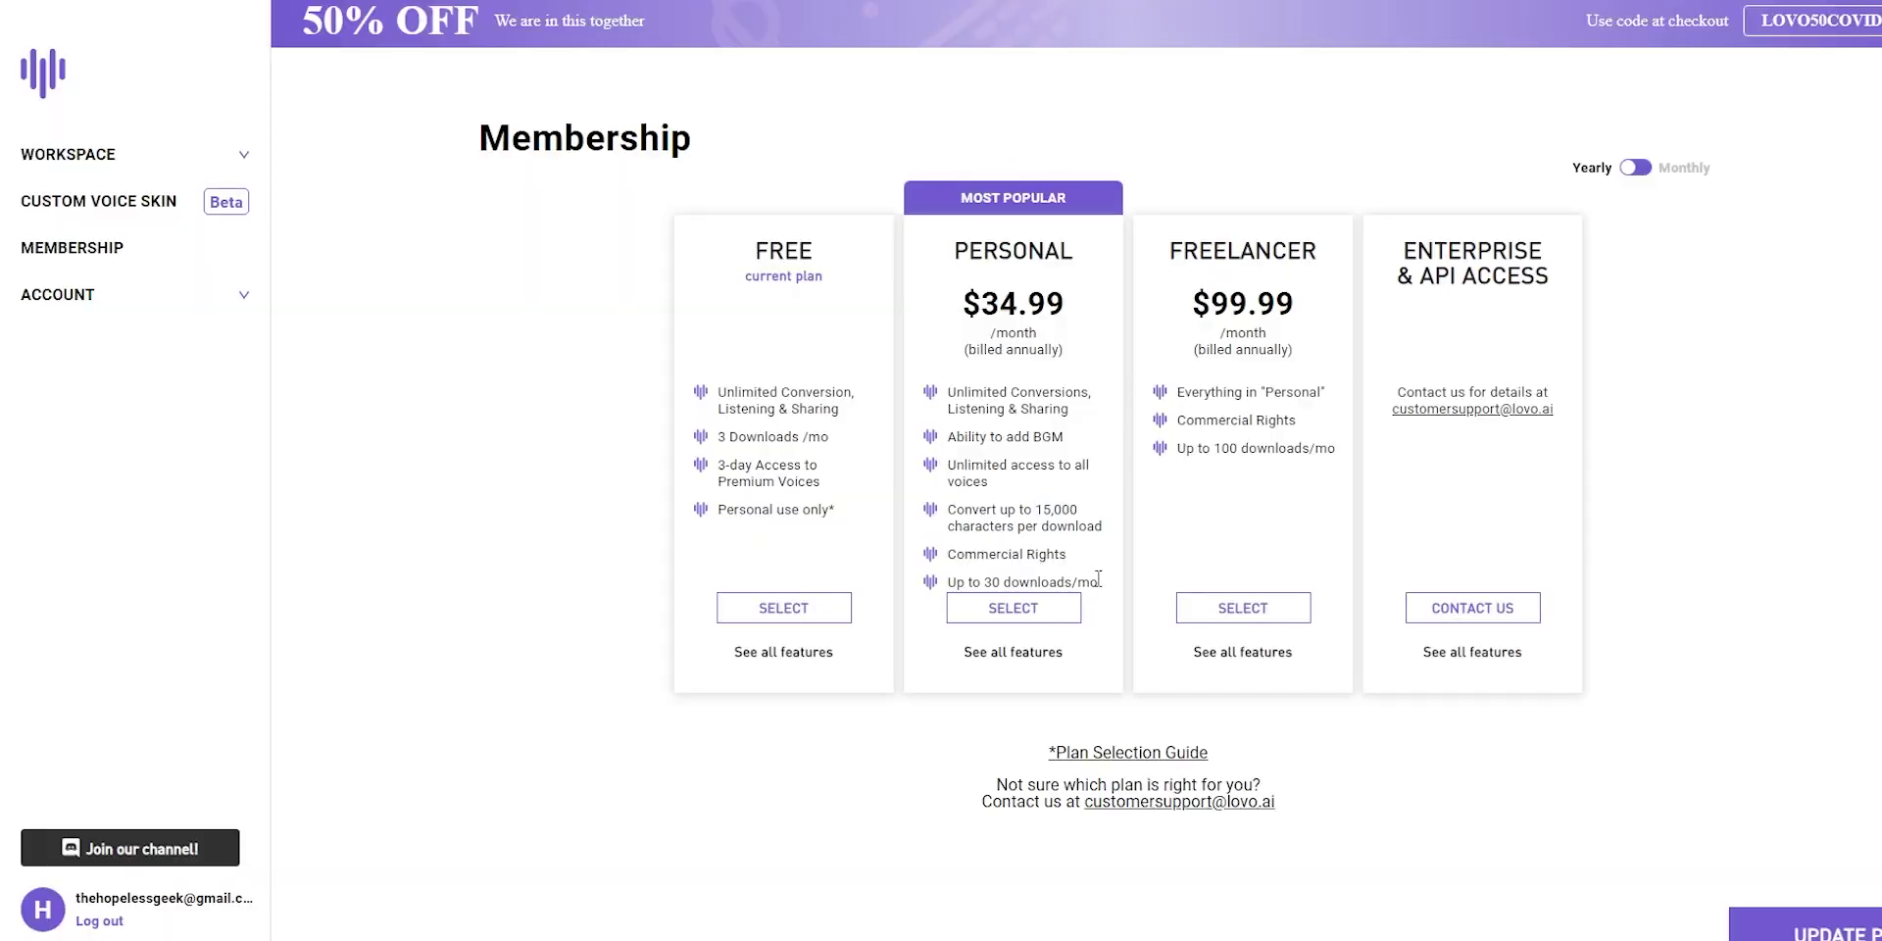
drag(1099, 580, 937, 589)
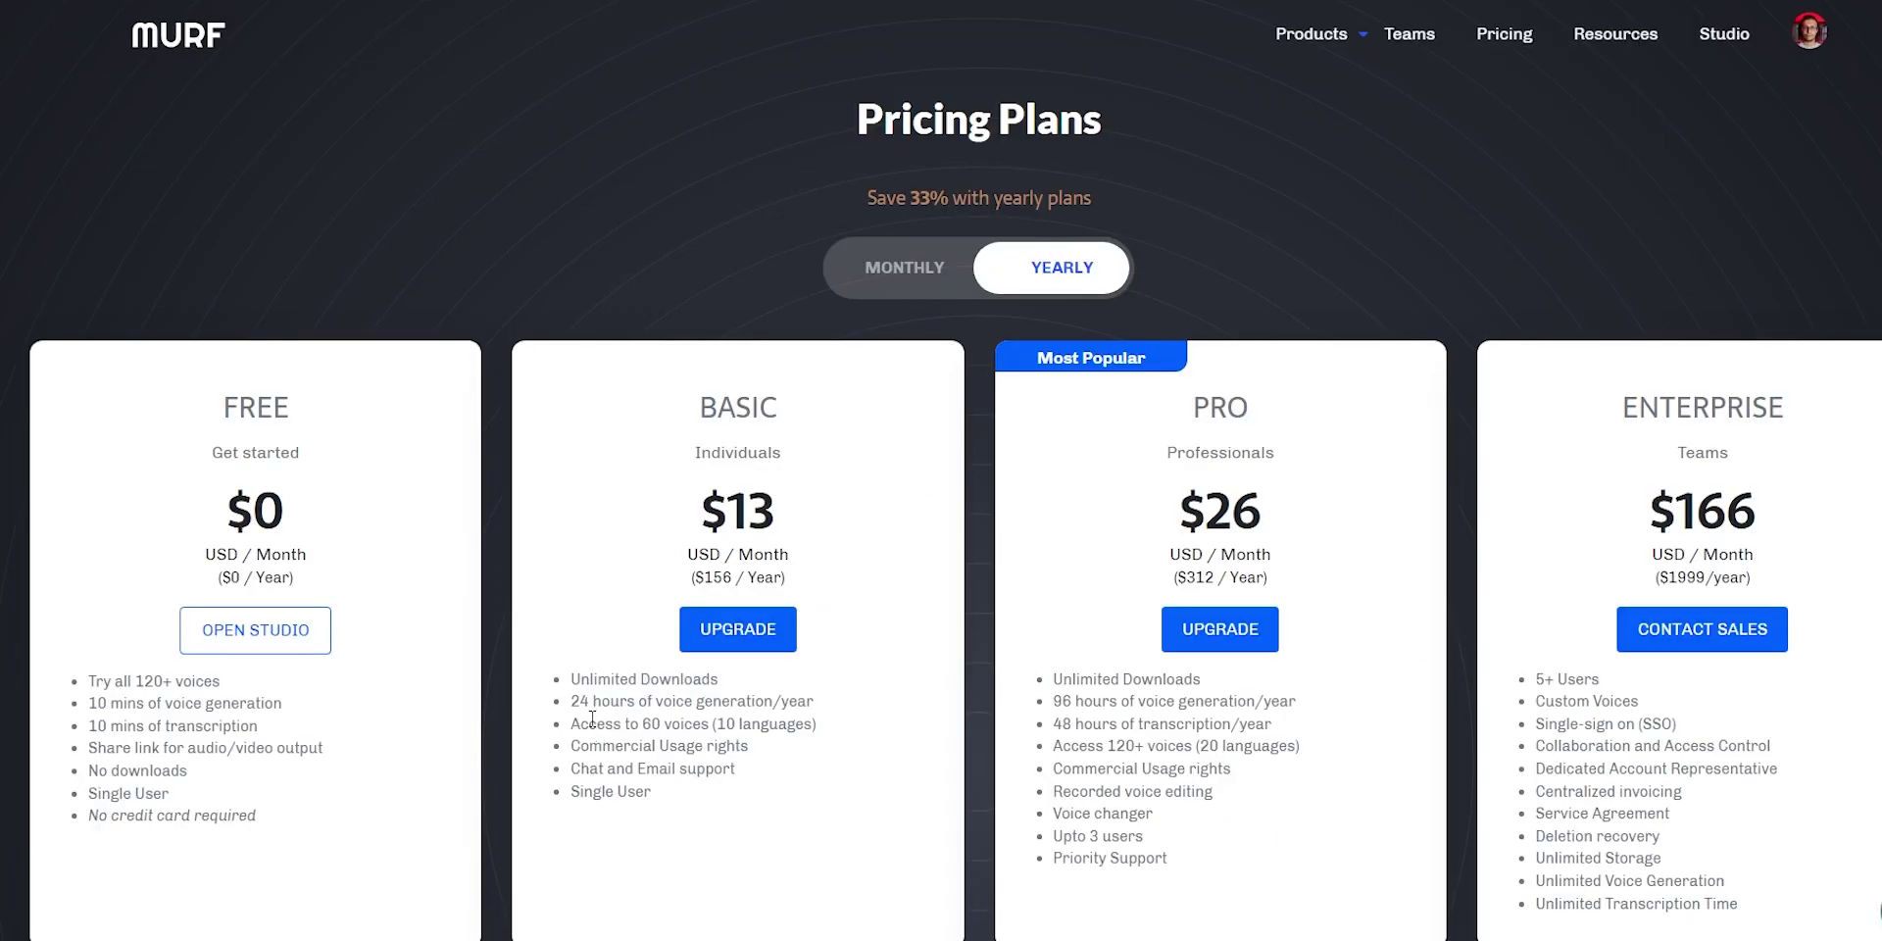
drag(593, 722, 834, 755)
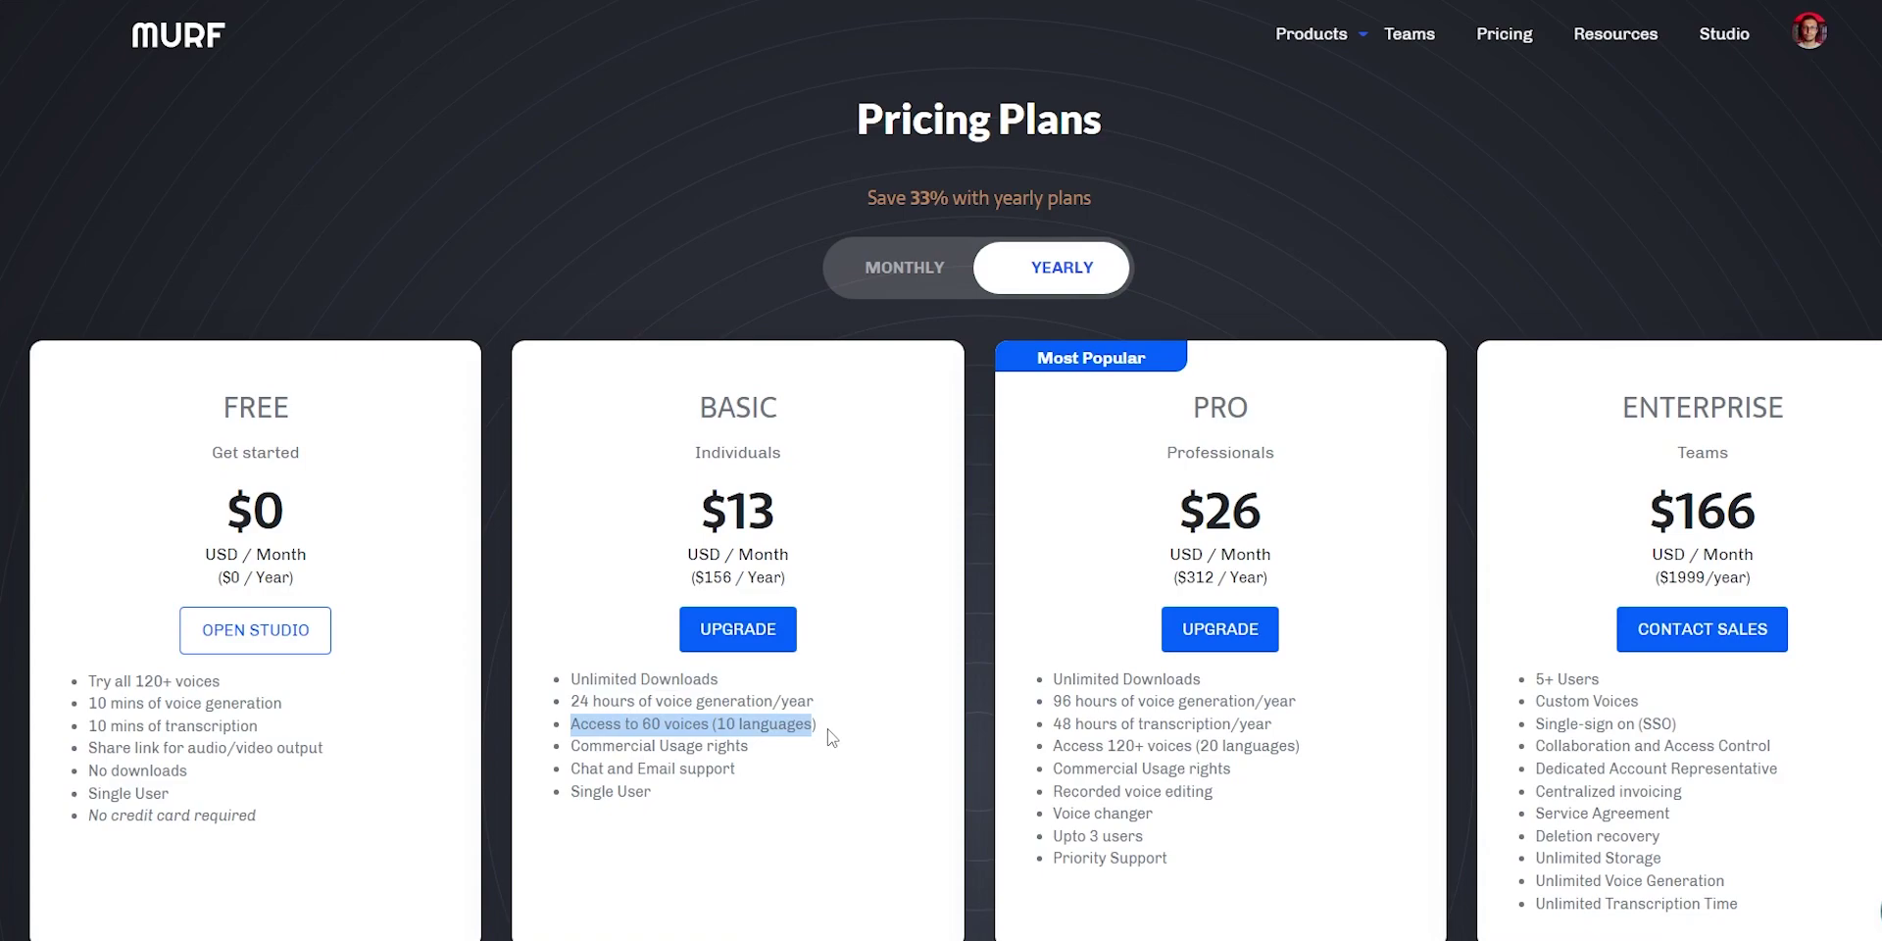
click(831, 737)
Weigh Murf Pro's $26, 120+ voices, 20 languages and 3 users against Lovo's Personal and Freelancer plans
drag(1053, 746, 1288, 751)
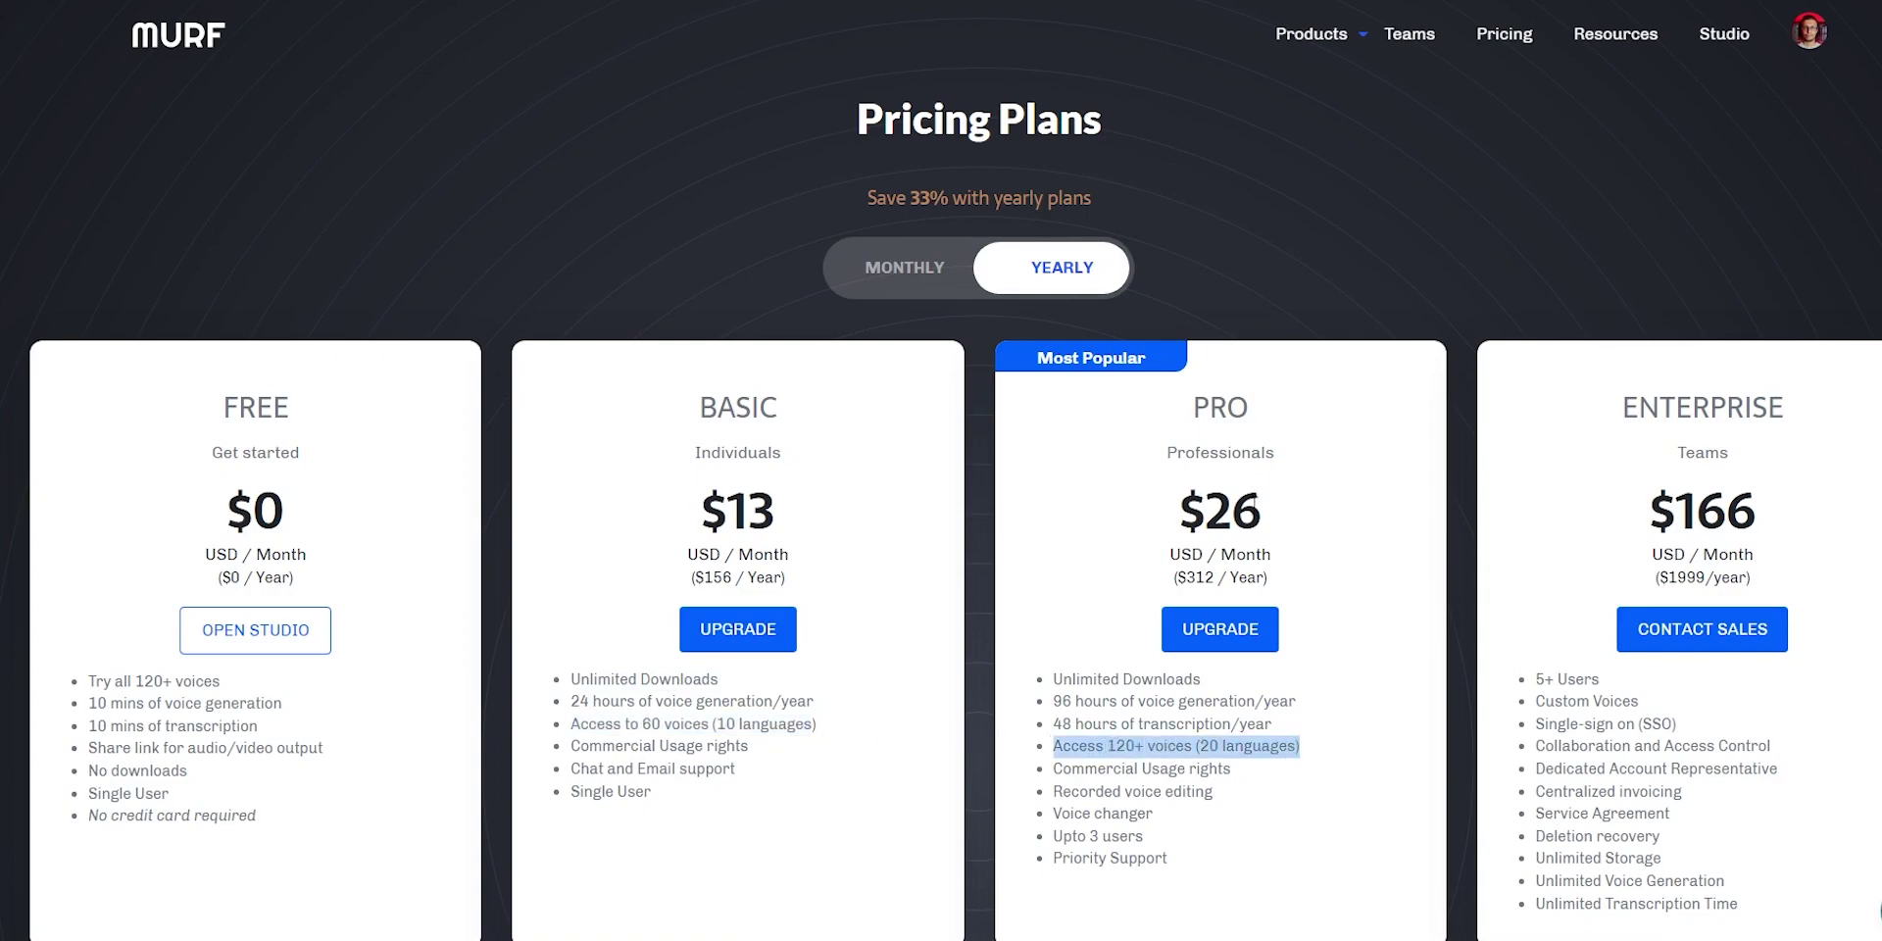
drag(1265, 505, 1180, 512)
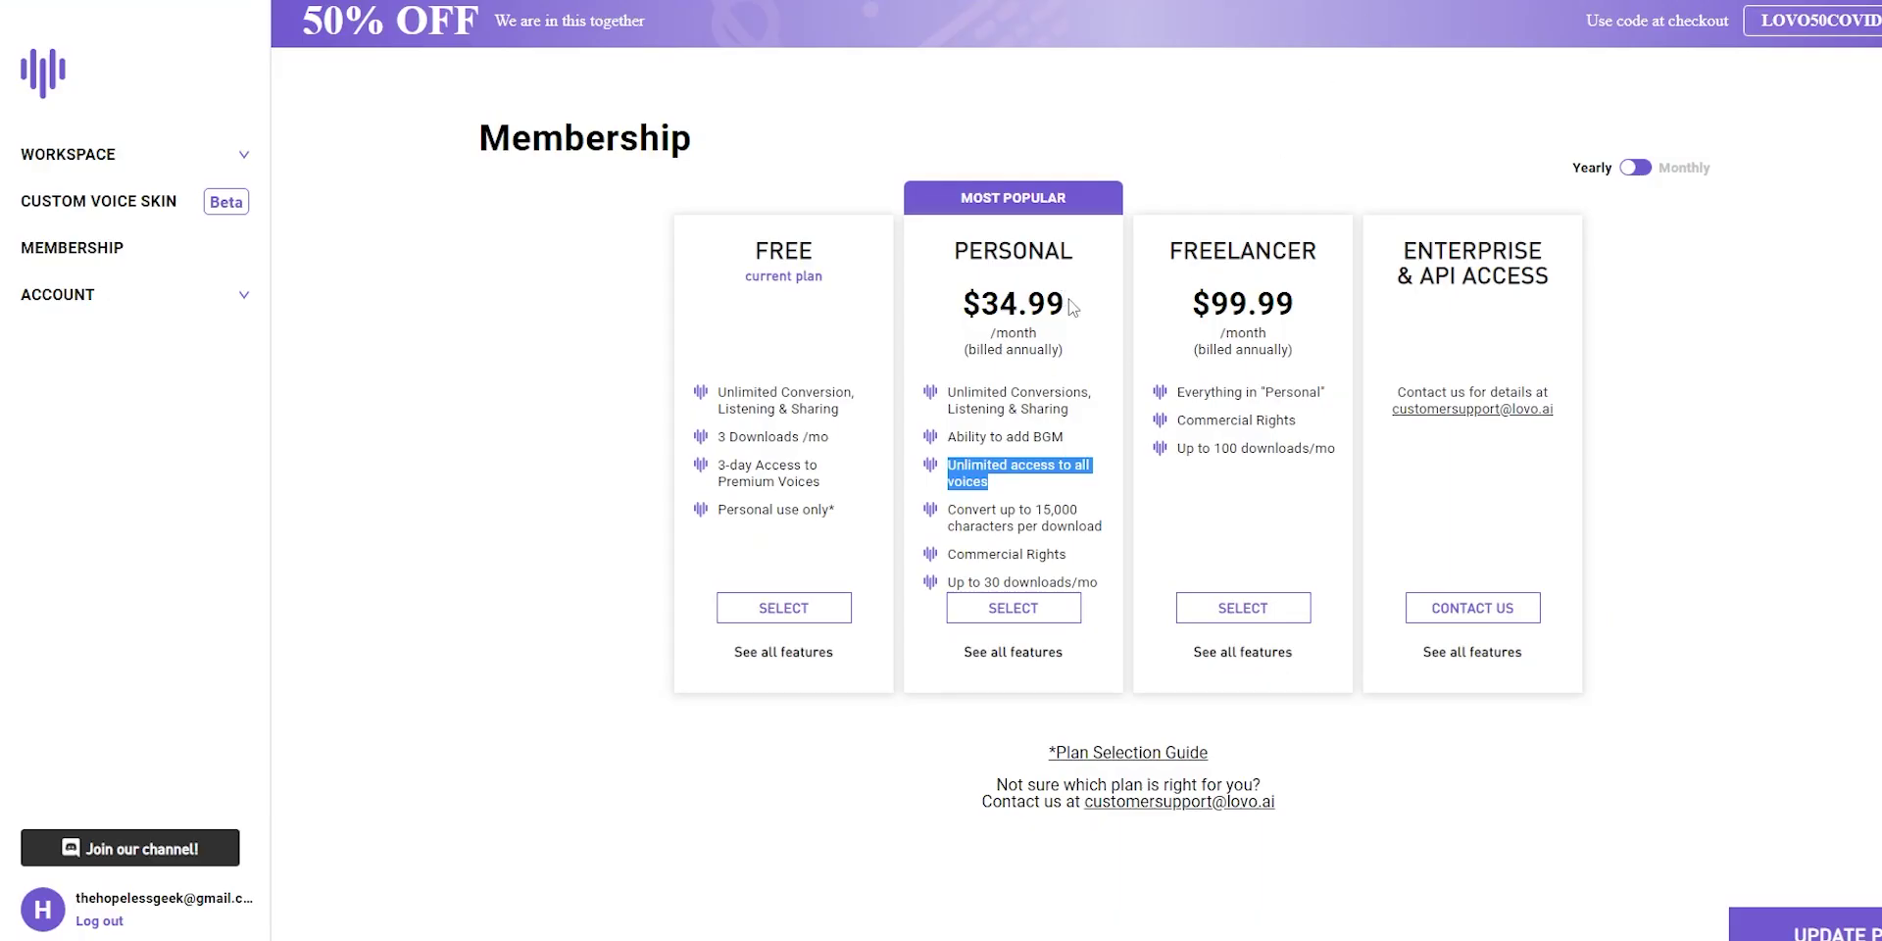
drag(1071, 307, 966, 303)
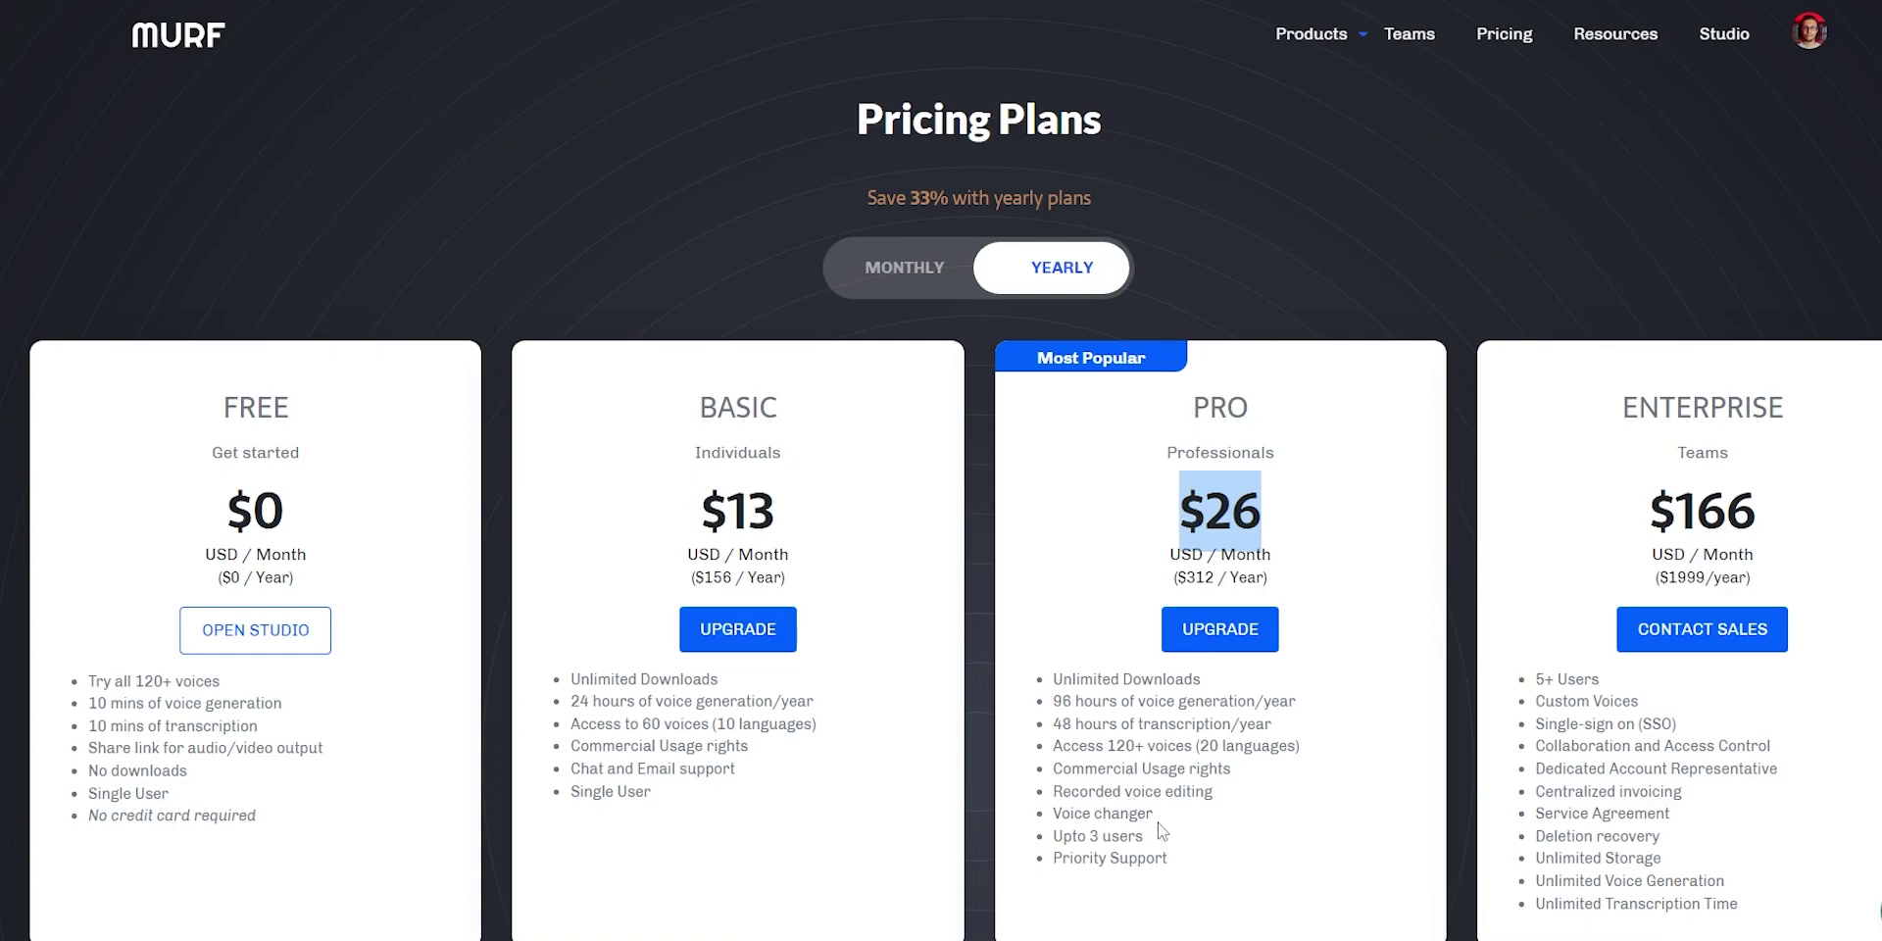
drag(1164, 838, 1053, 841)
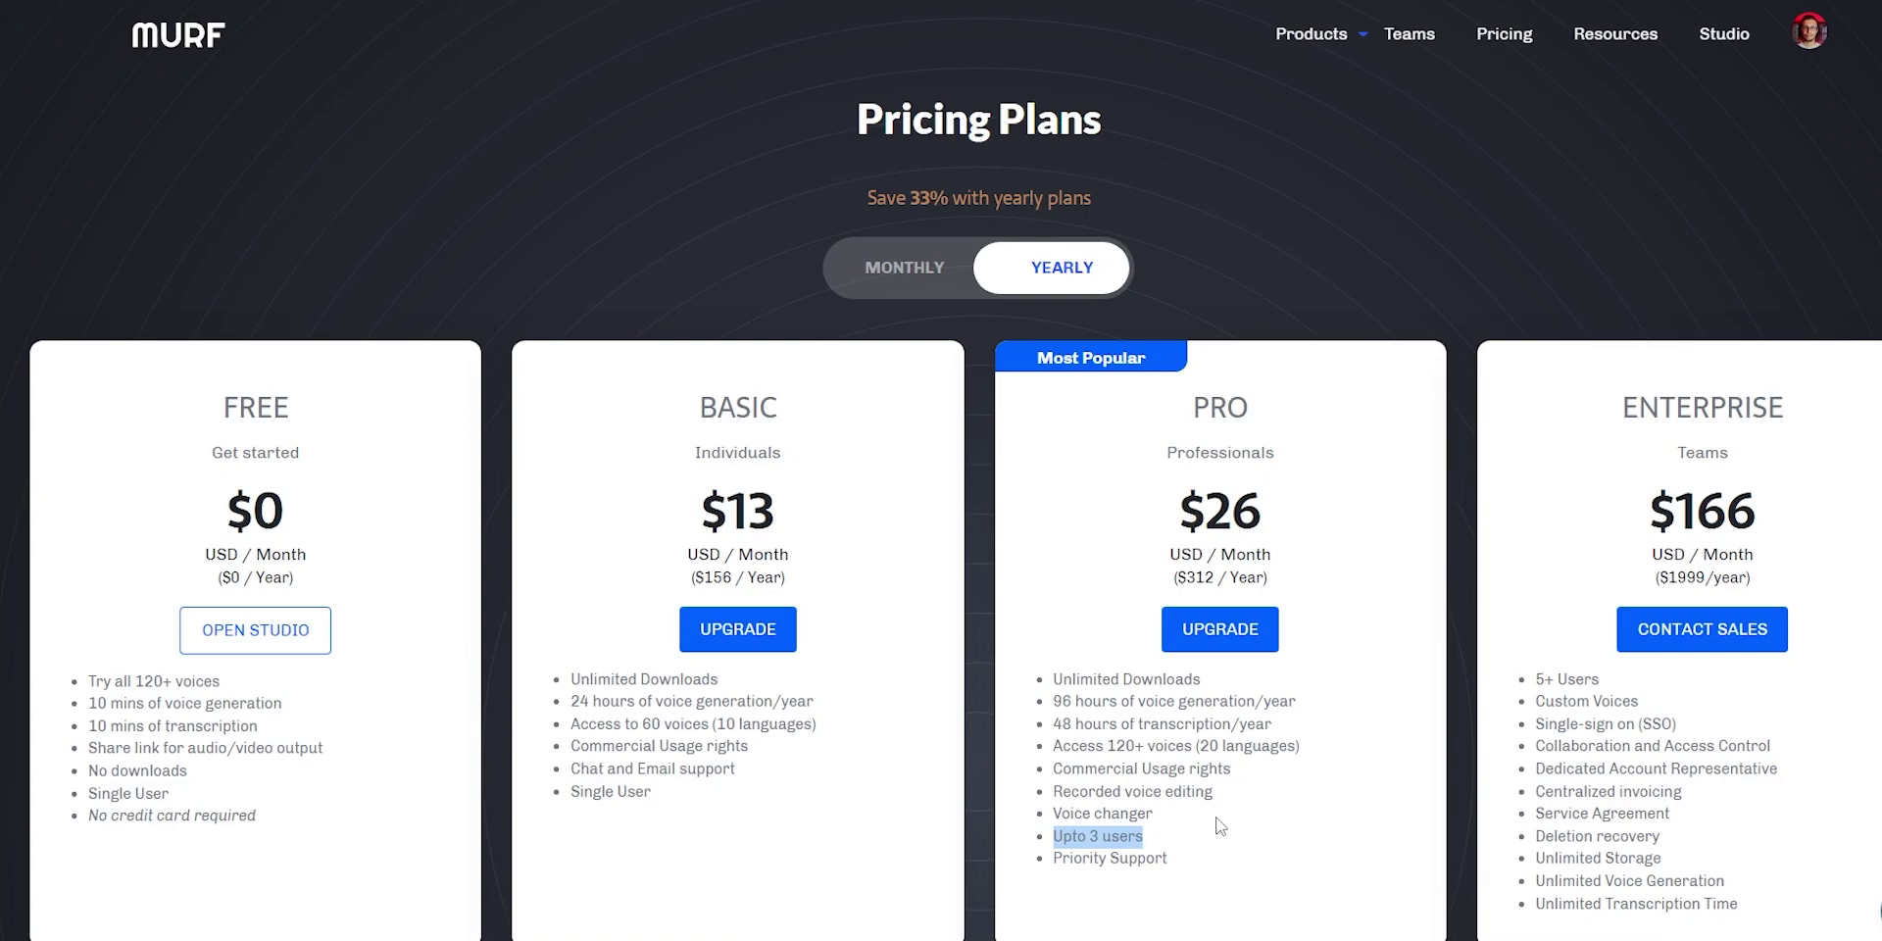
click(1315, 754)
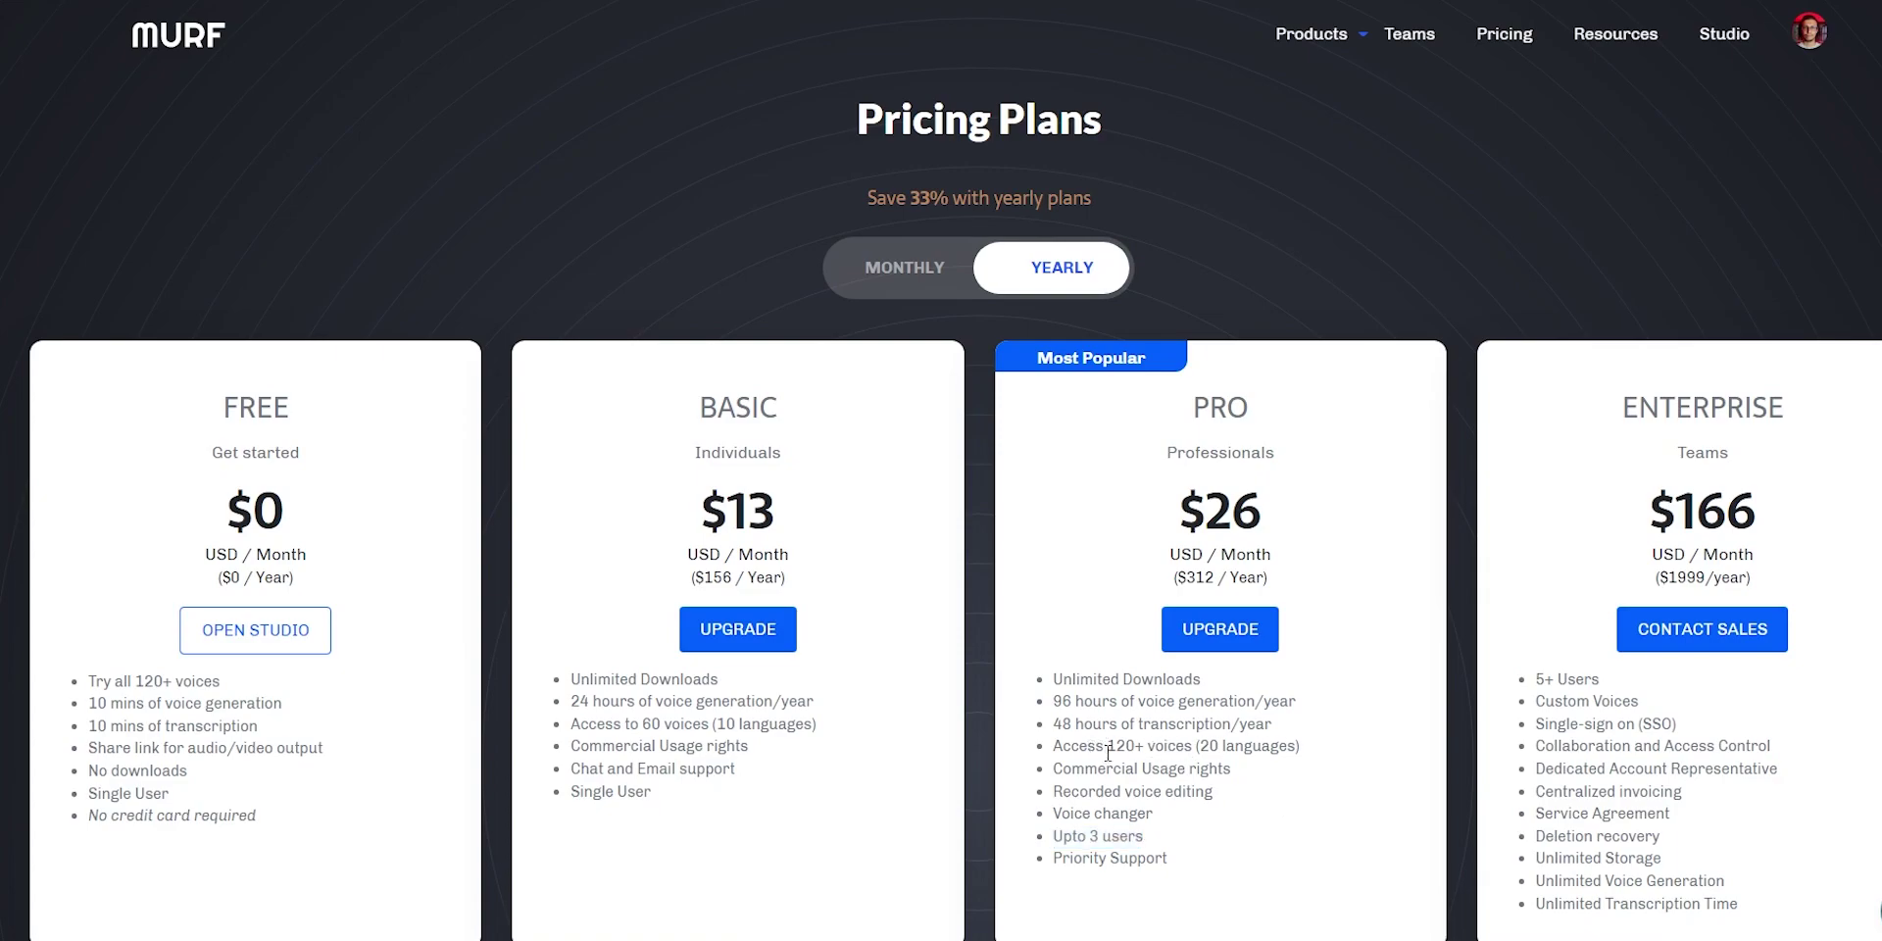
scroll(1184, 828, down, 1)
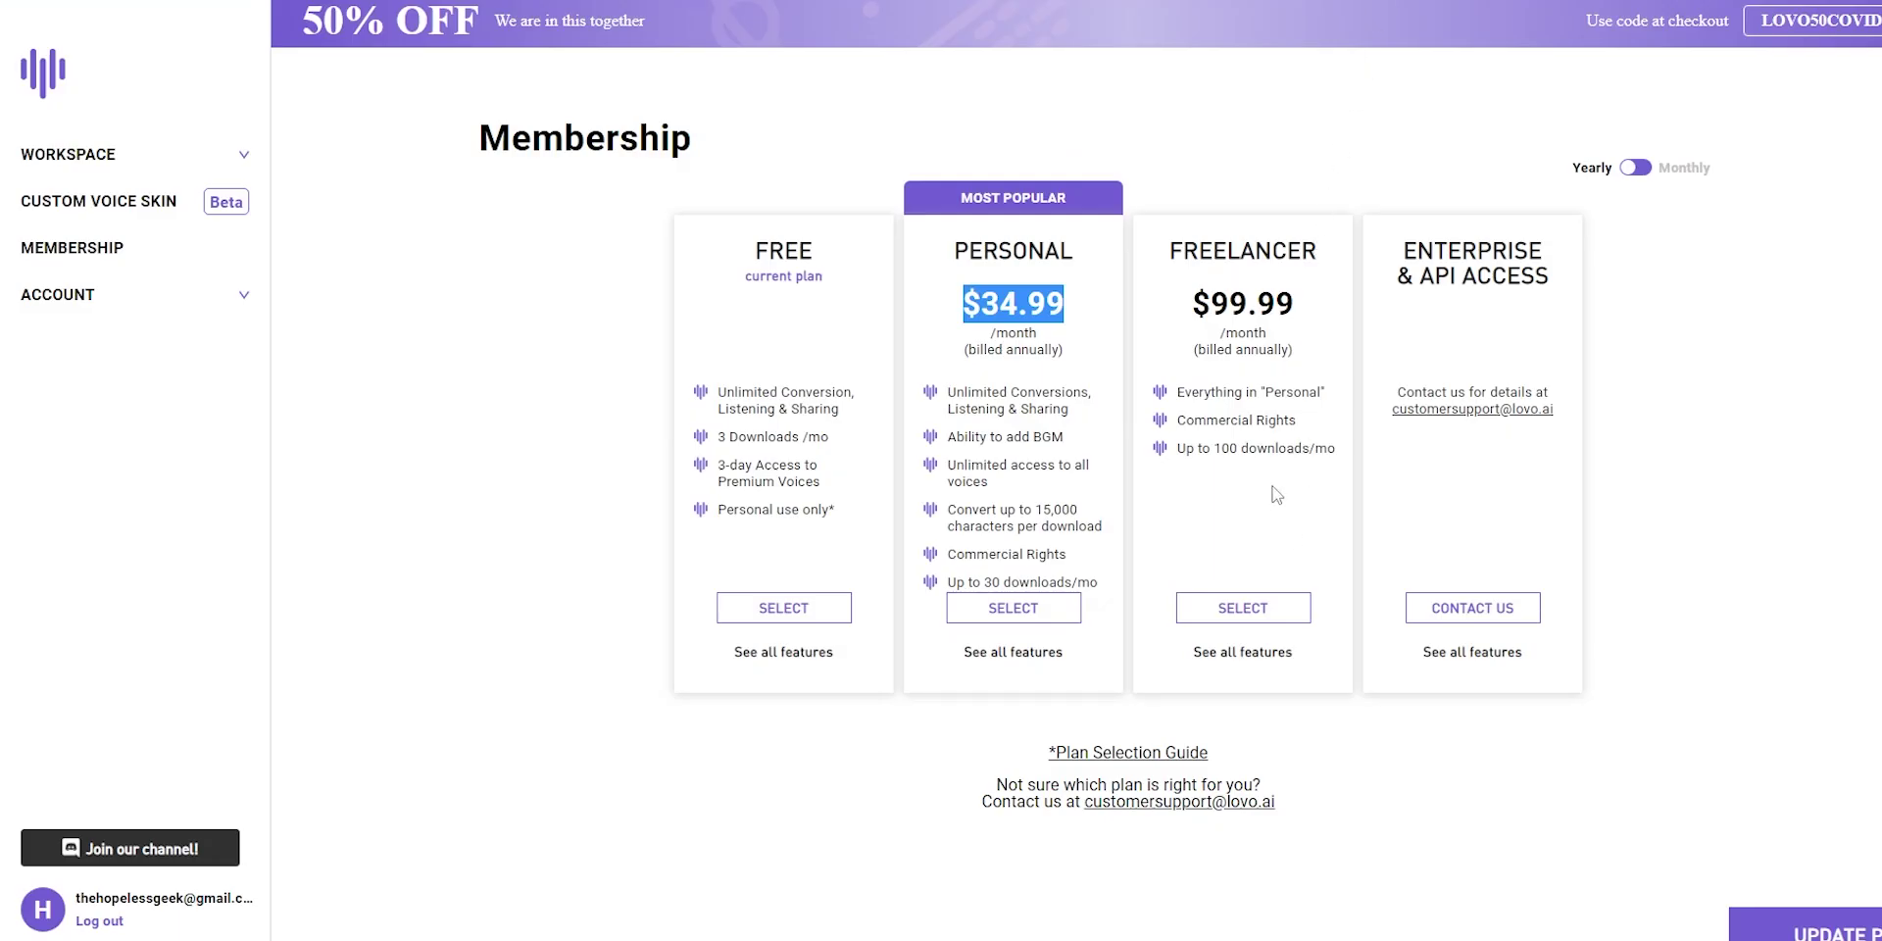
drag(1334, 450, 1180, 452)
click(1273, 498)
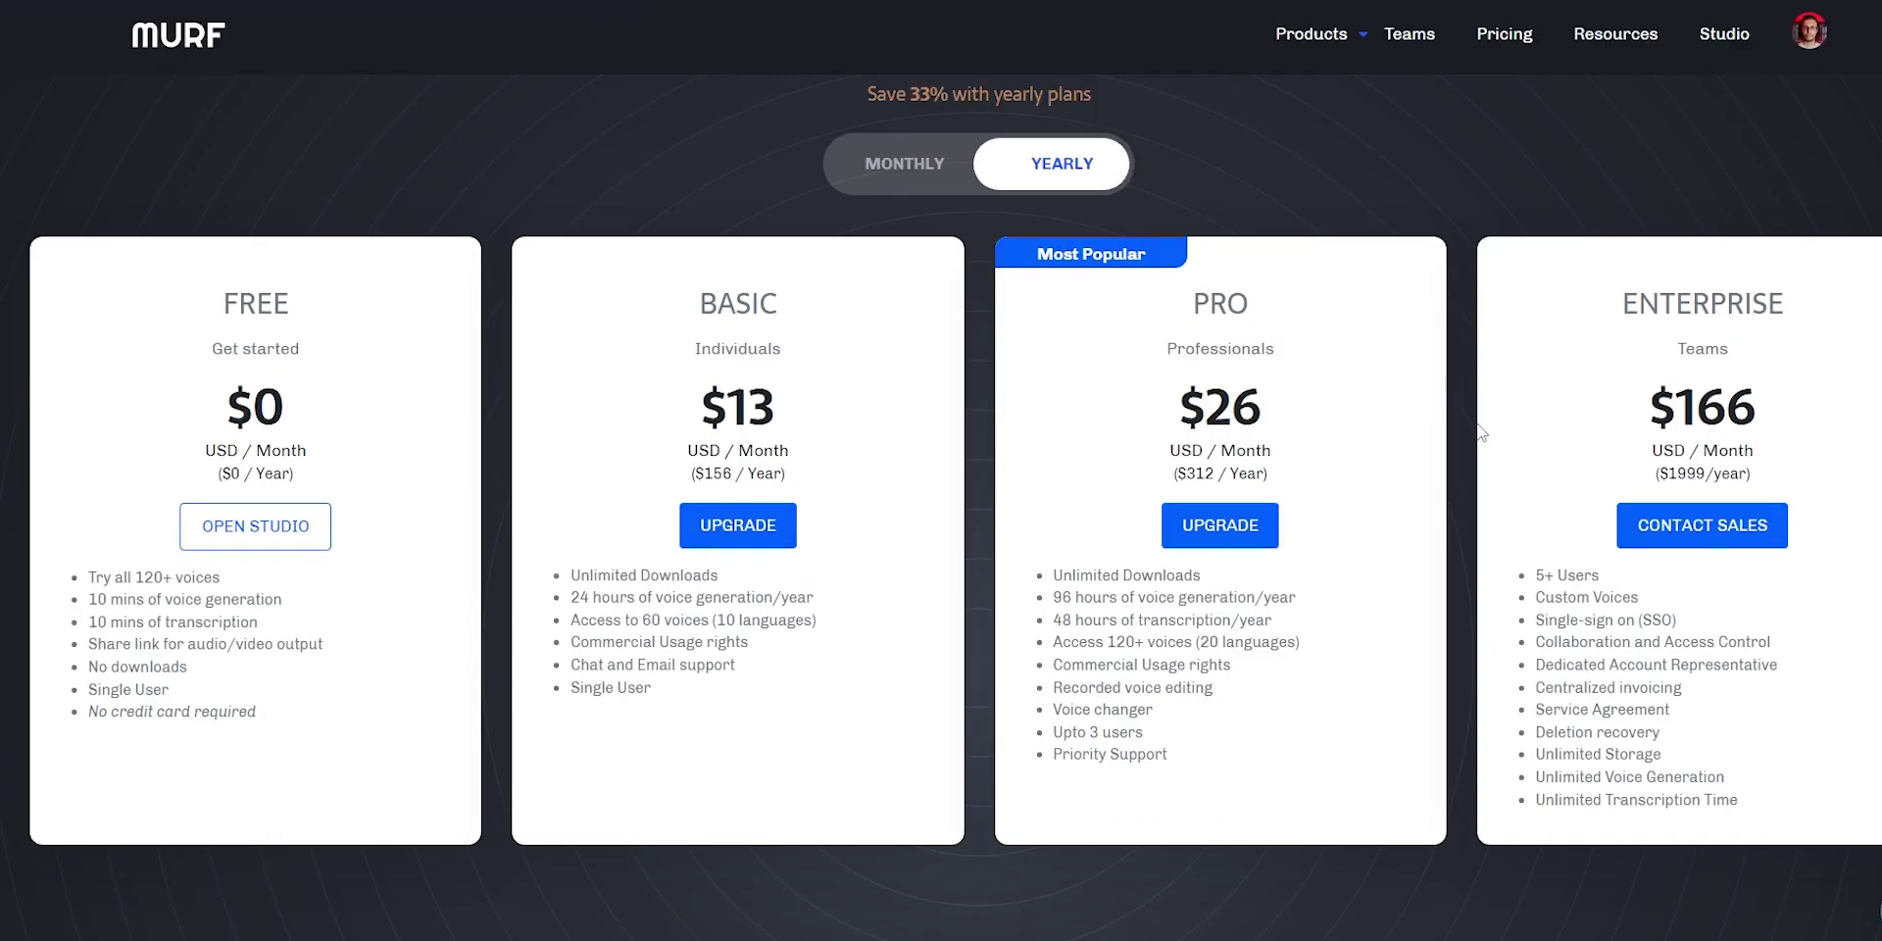
scroll(1480, 432, up, 1)
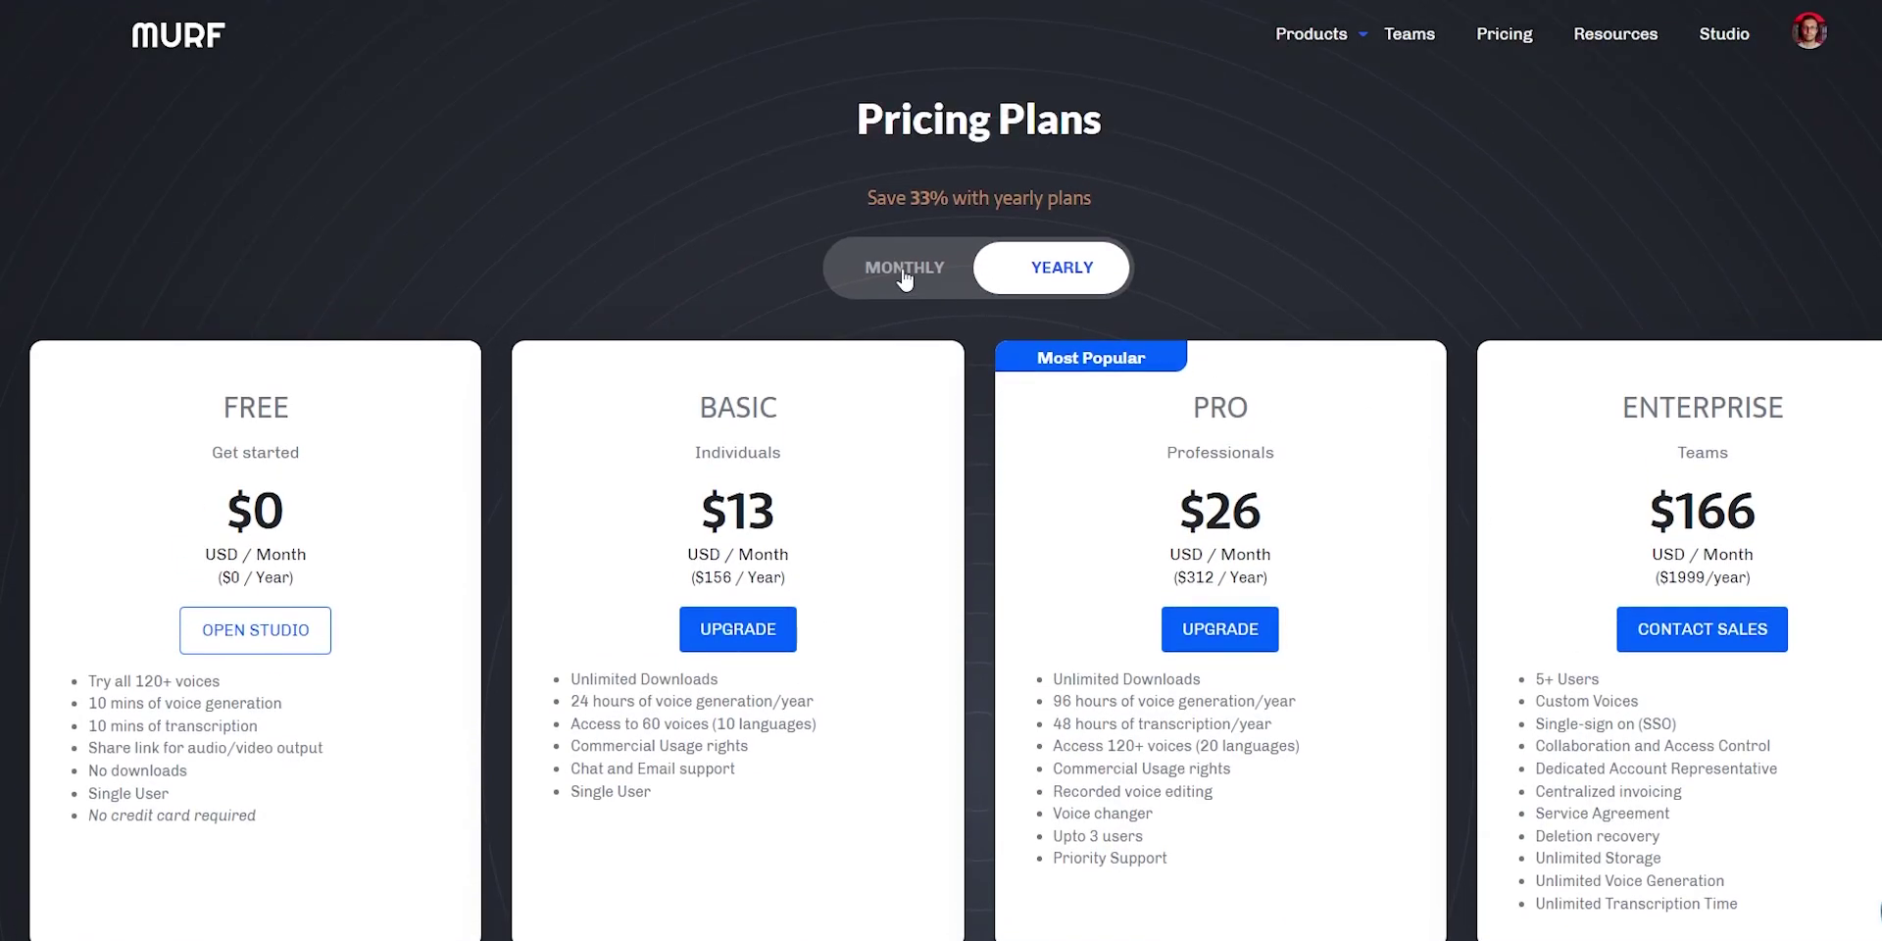
Toggle Murf's plan prices between monthly and yearly billing, ending on monthly
click(904, 280)
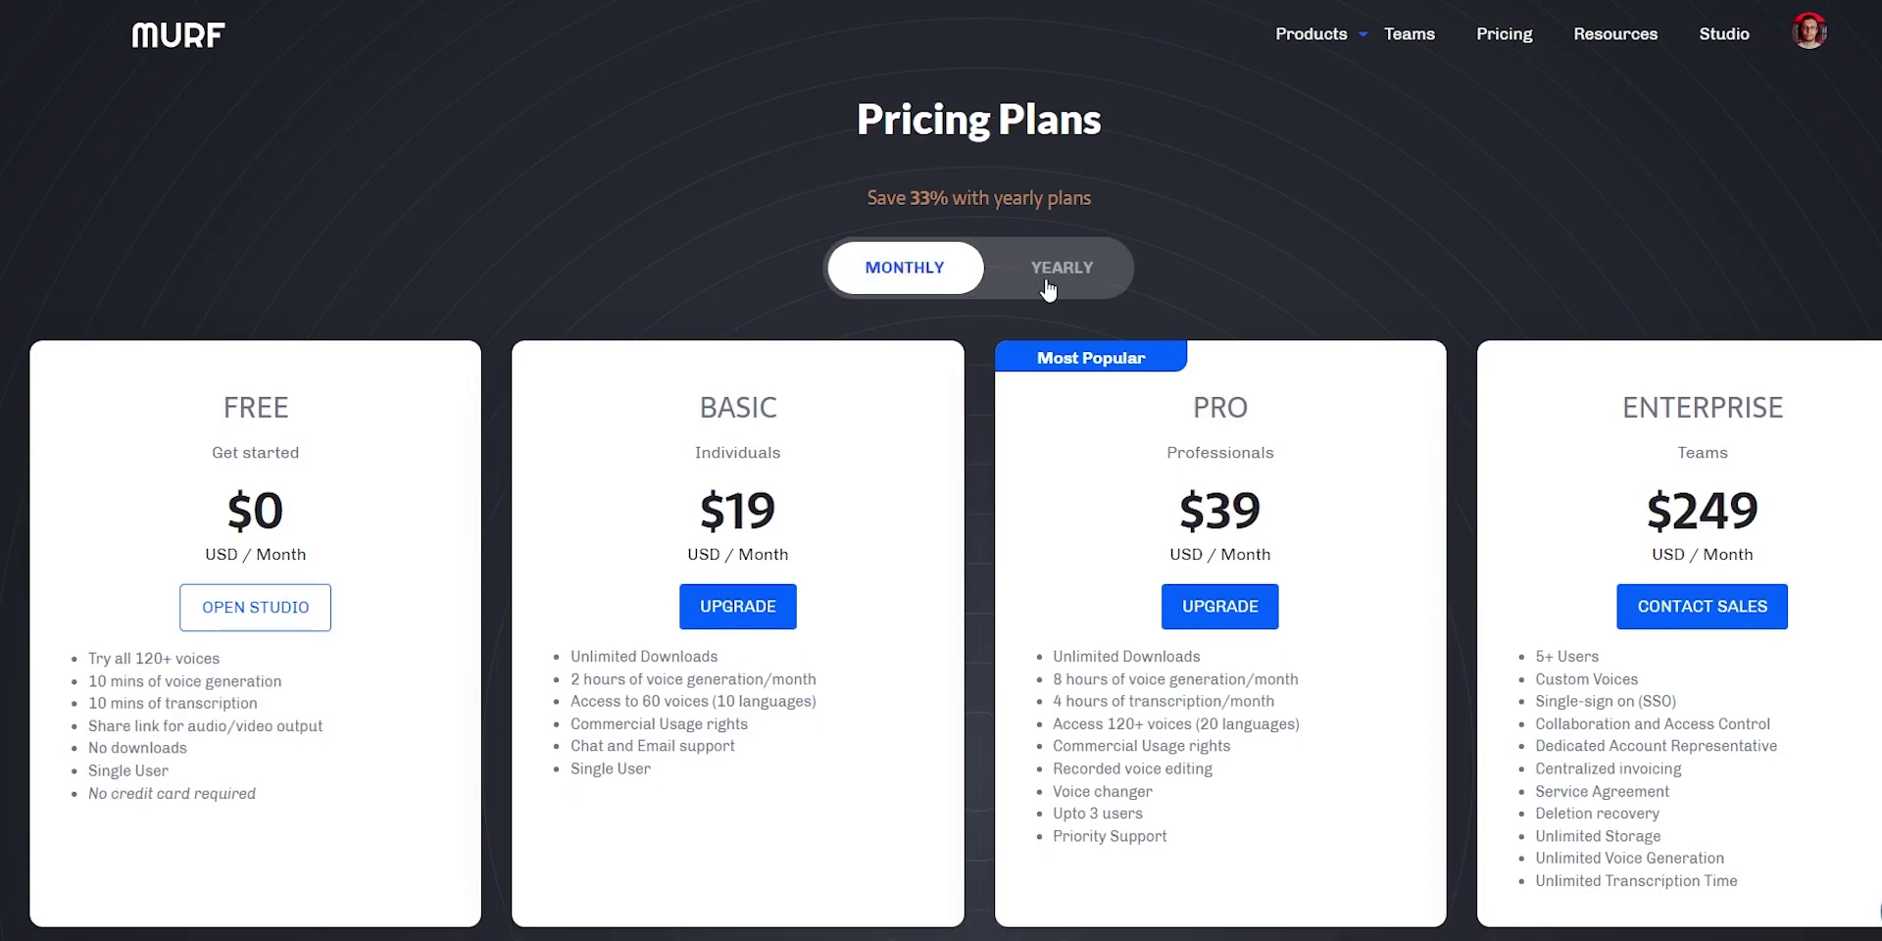
click(1047, 287)
click(903, 283)
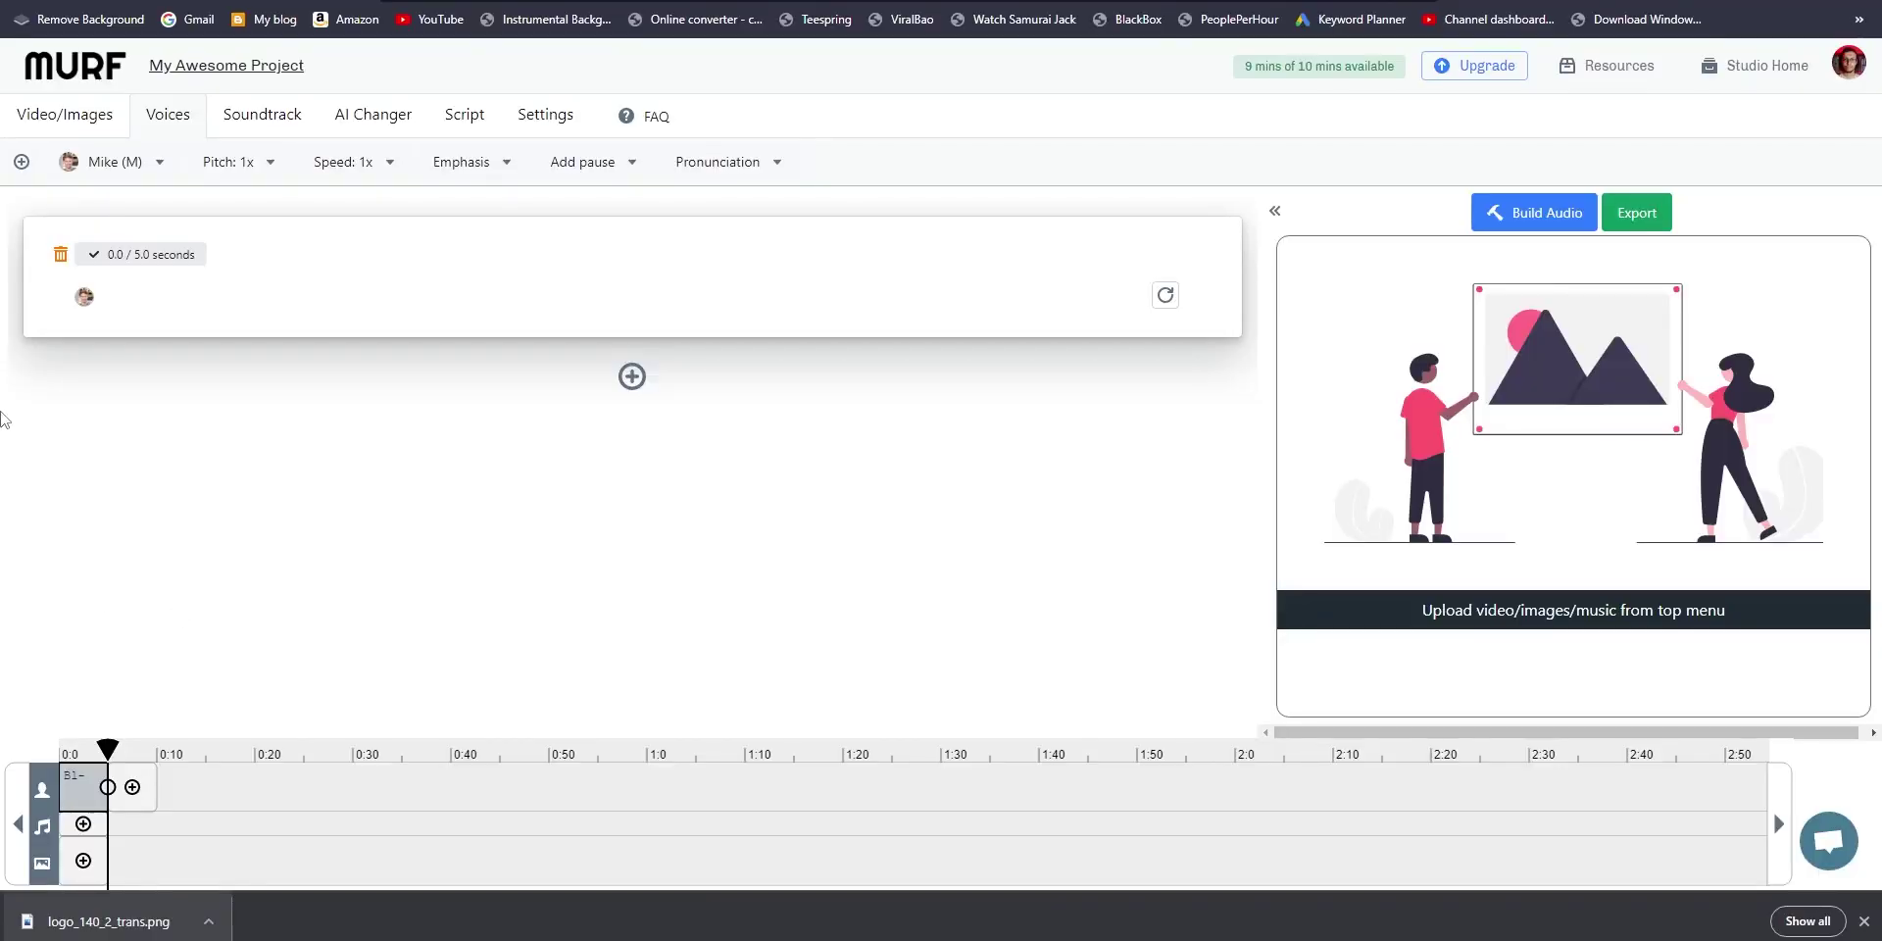
Choose the English - UK voice Edward (M), save the emphasis curve, and play the sentence
click(117, 163)
click(412, 201)
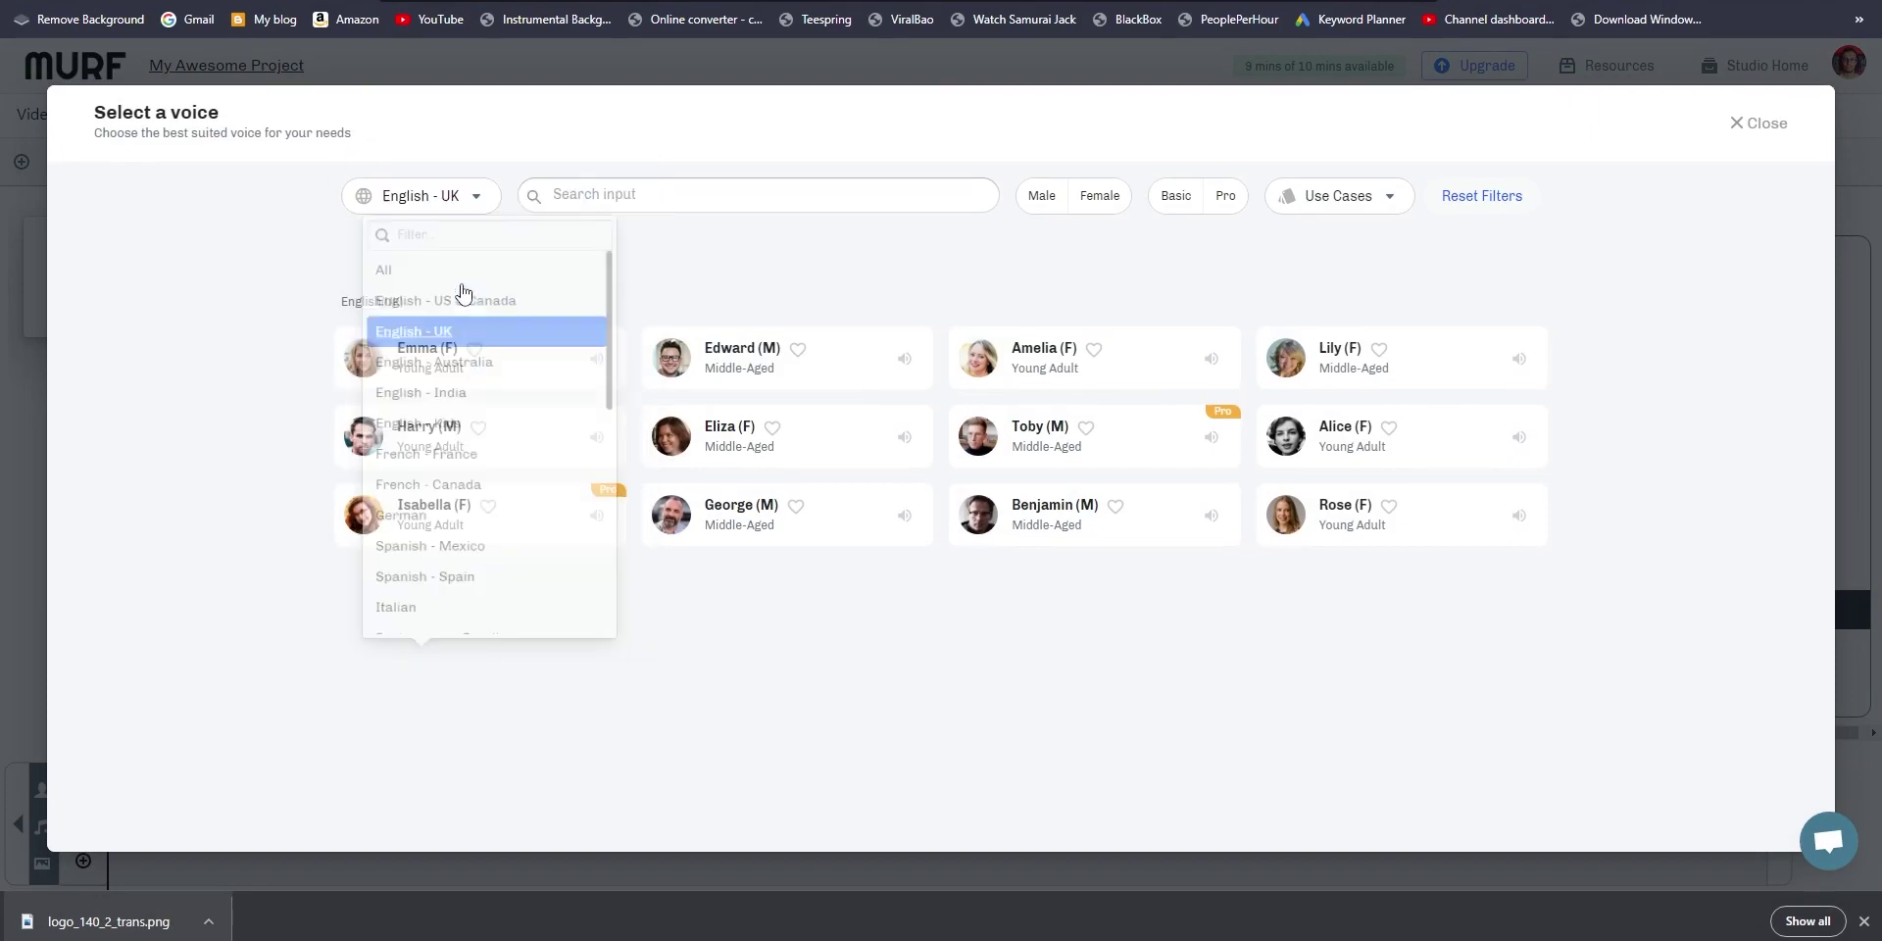
click(742, 358)
click(1165, 295)
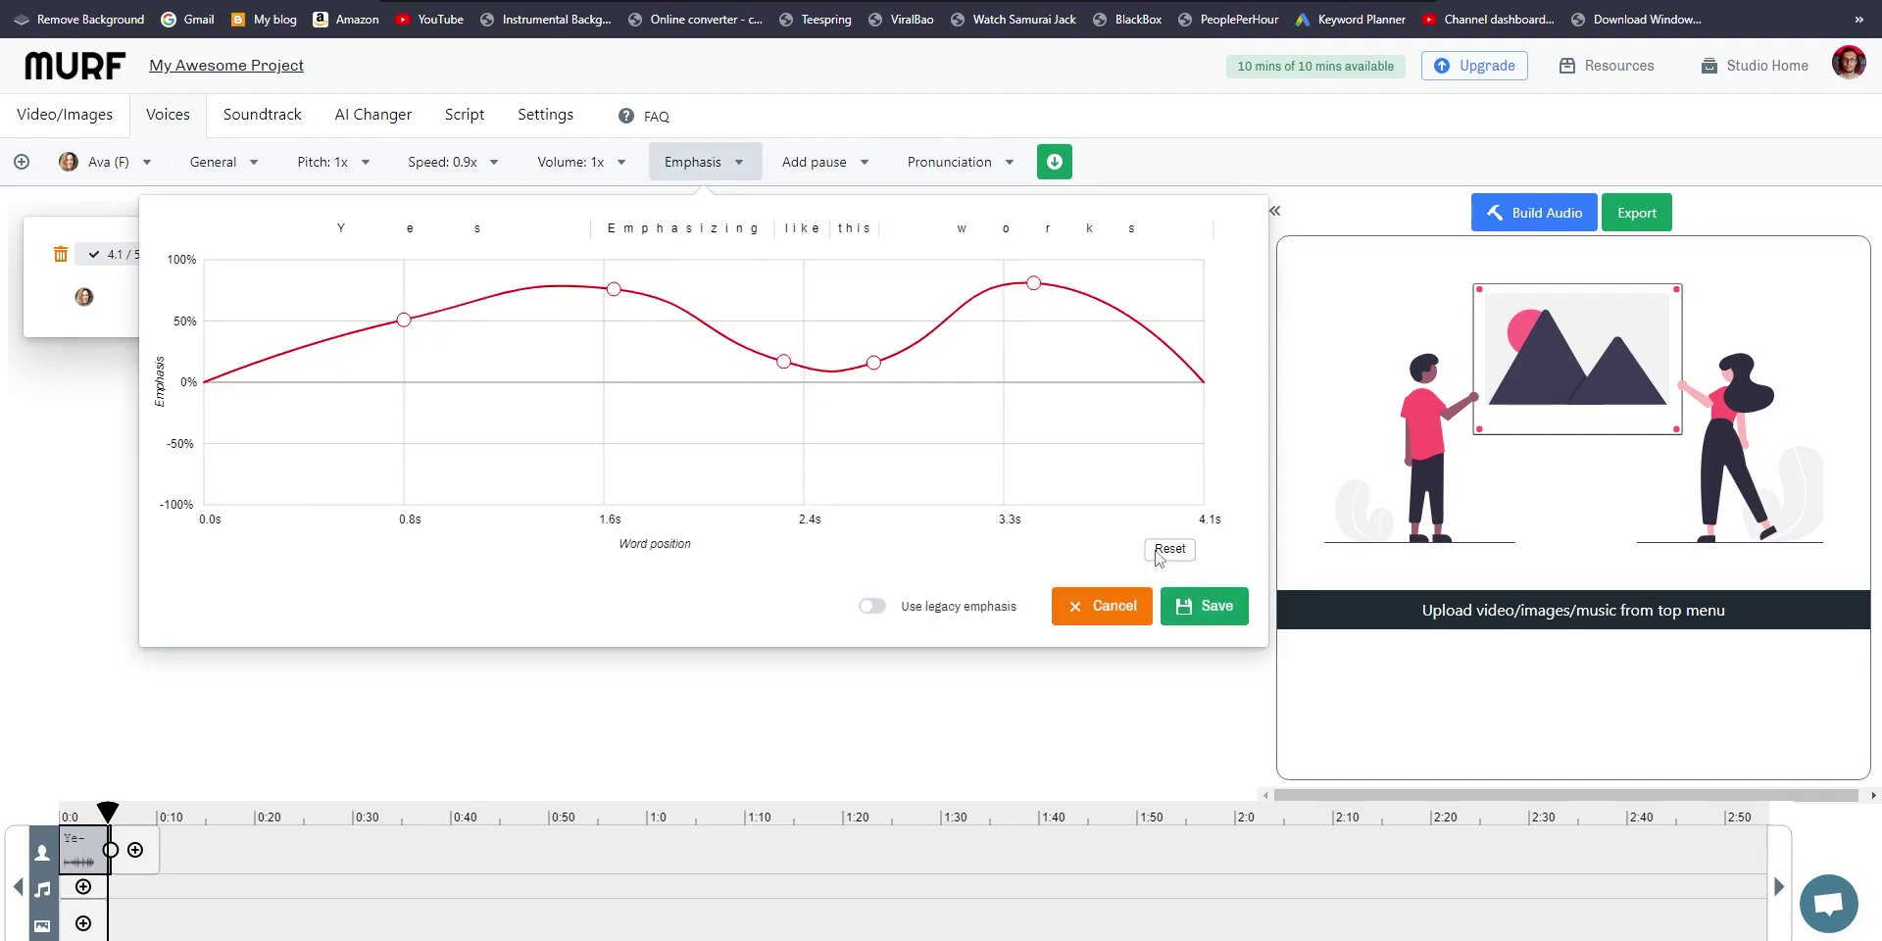
click(1204, 606)
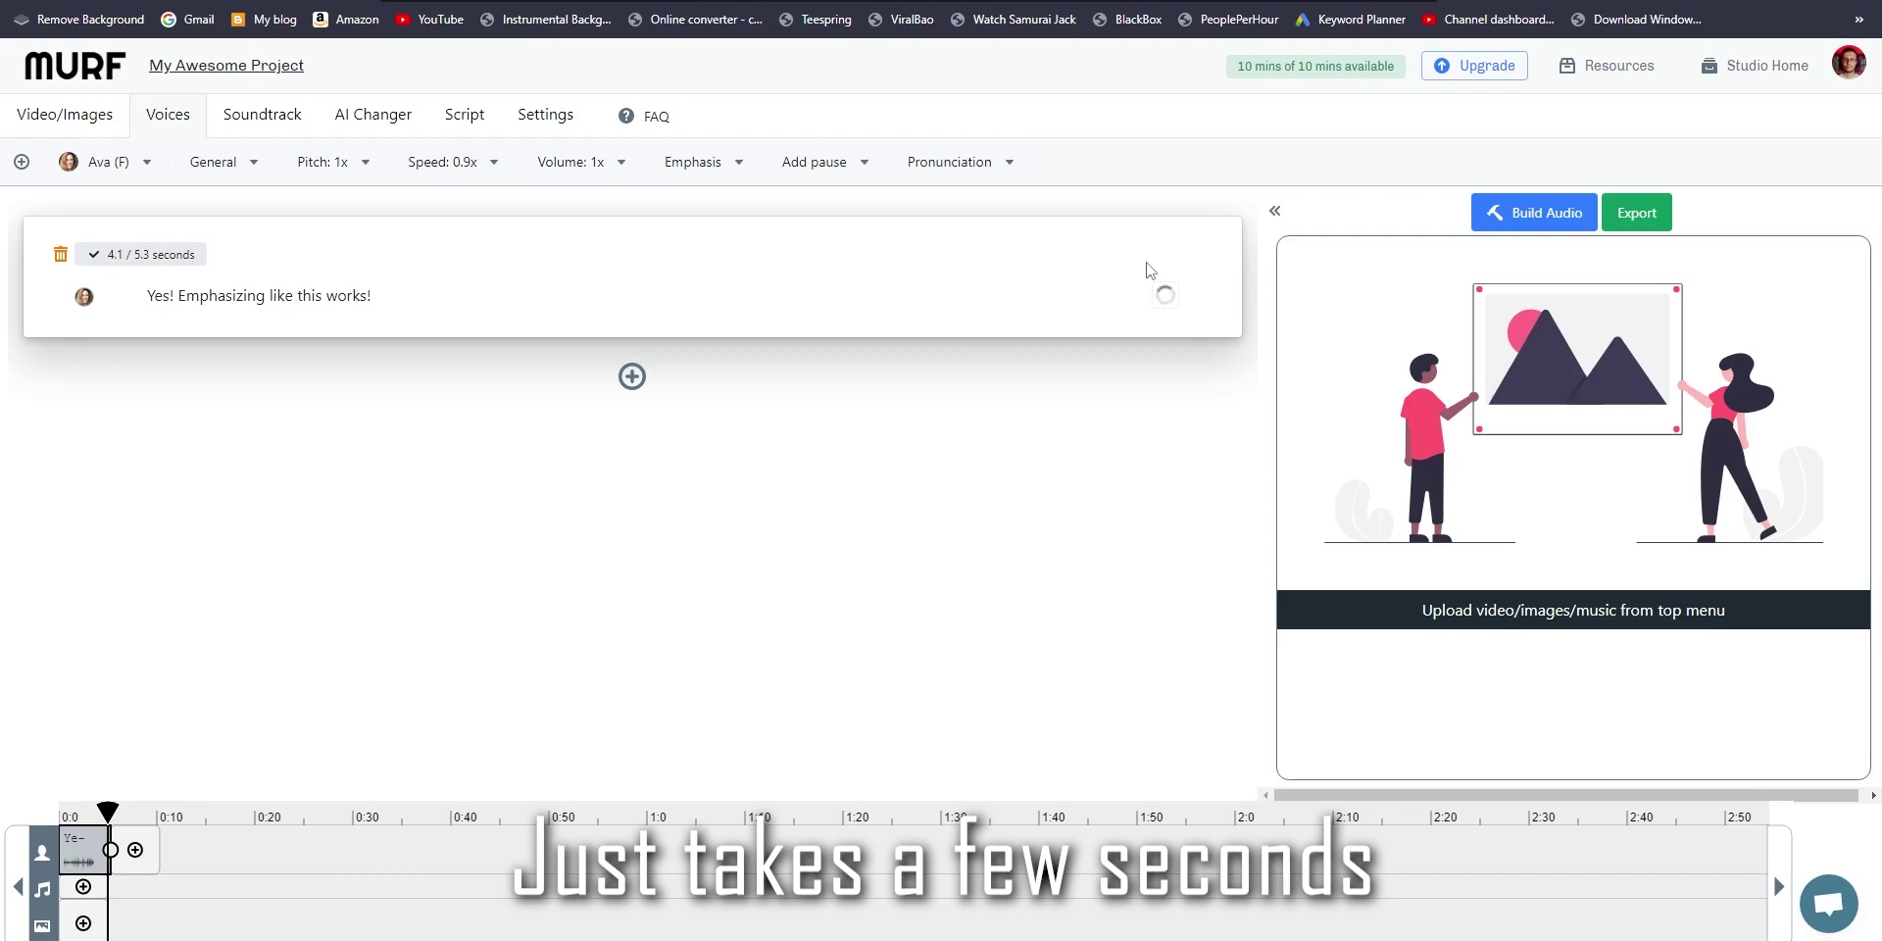
click(1165, 295)
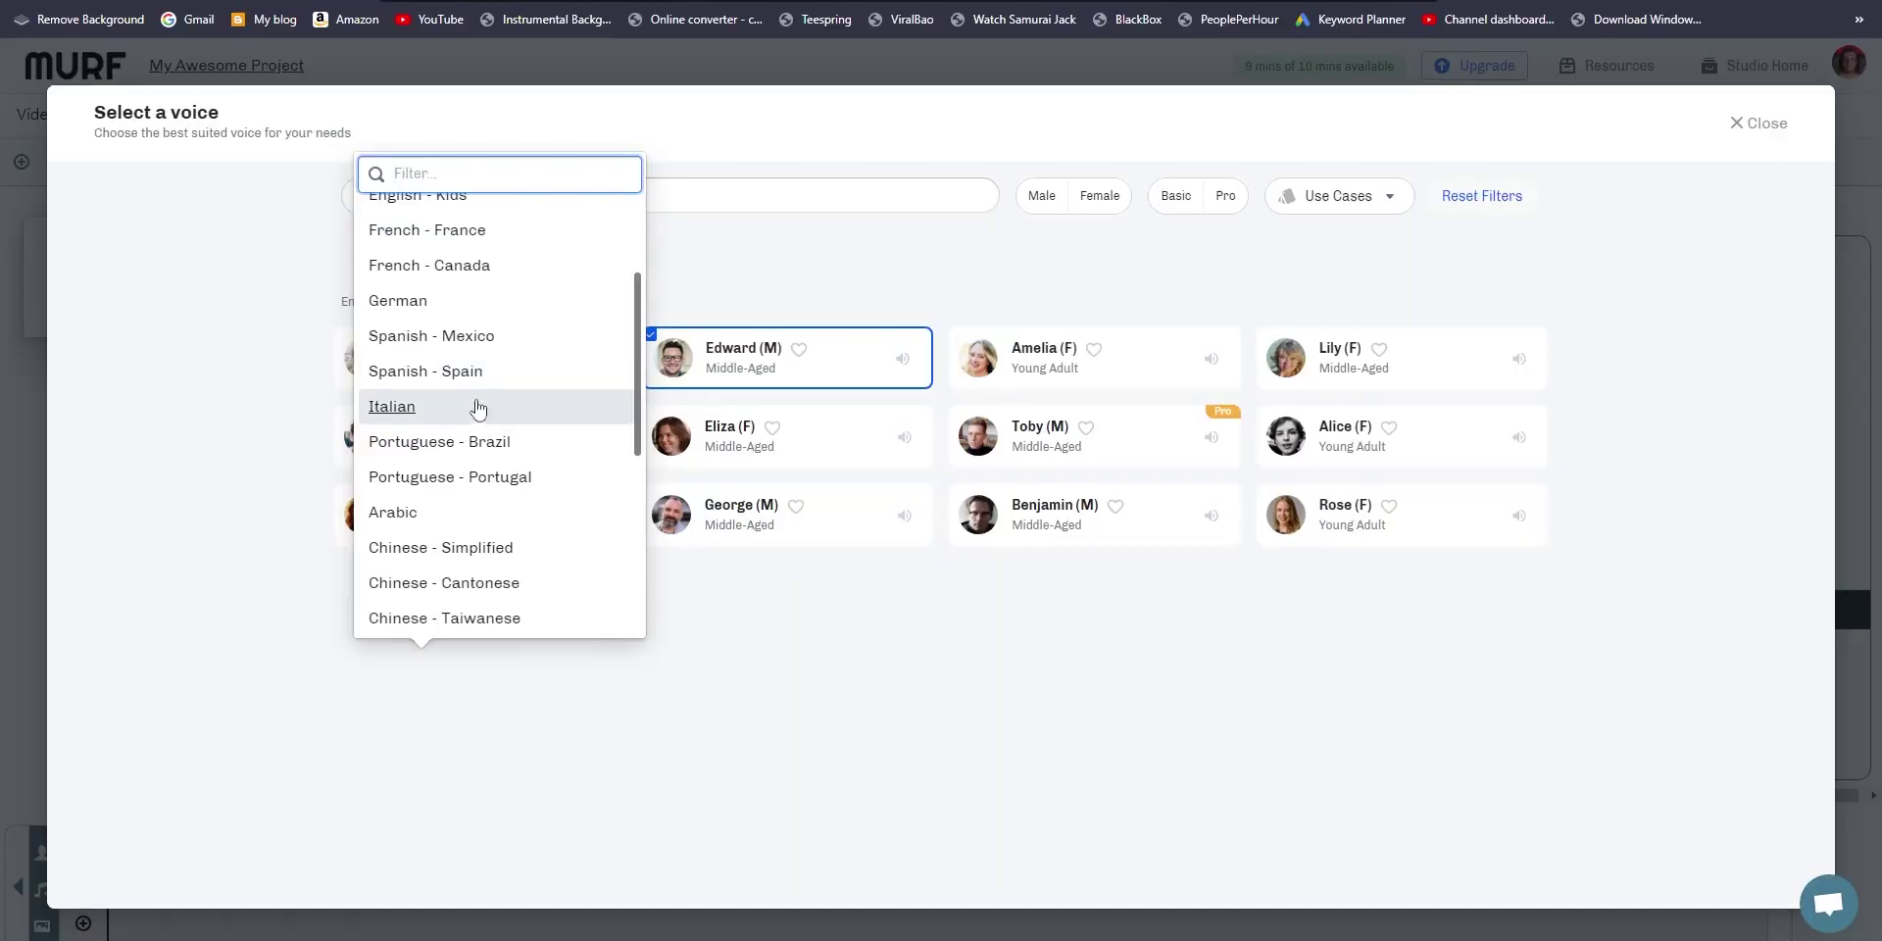
Pick Japanese from the language list and assign the voice Itsuki (M) to the block
scroll(478, 421, down, 2)
scroll(407, 435, down, 2)
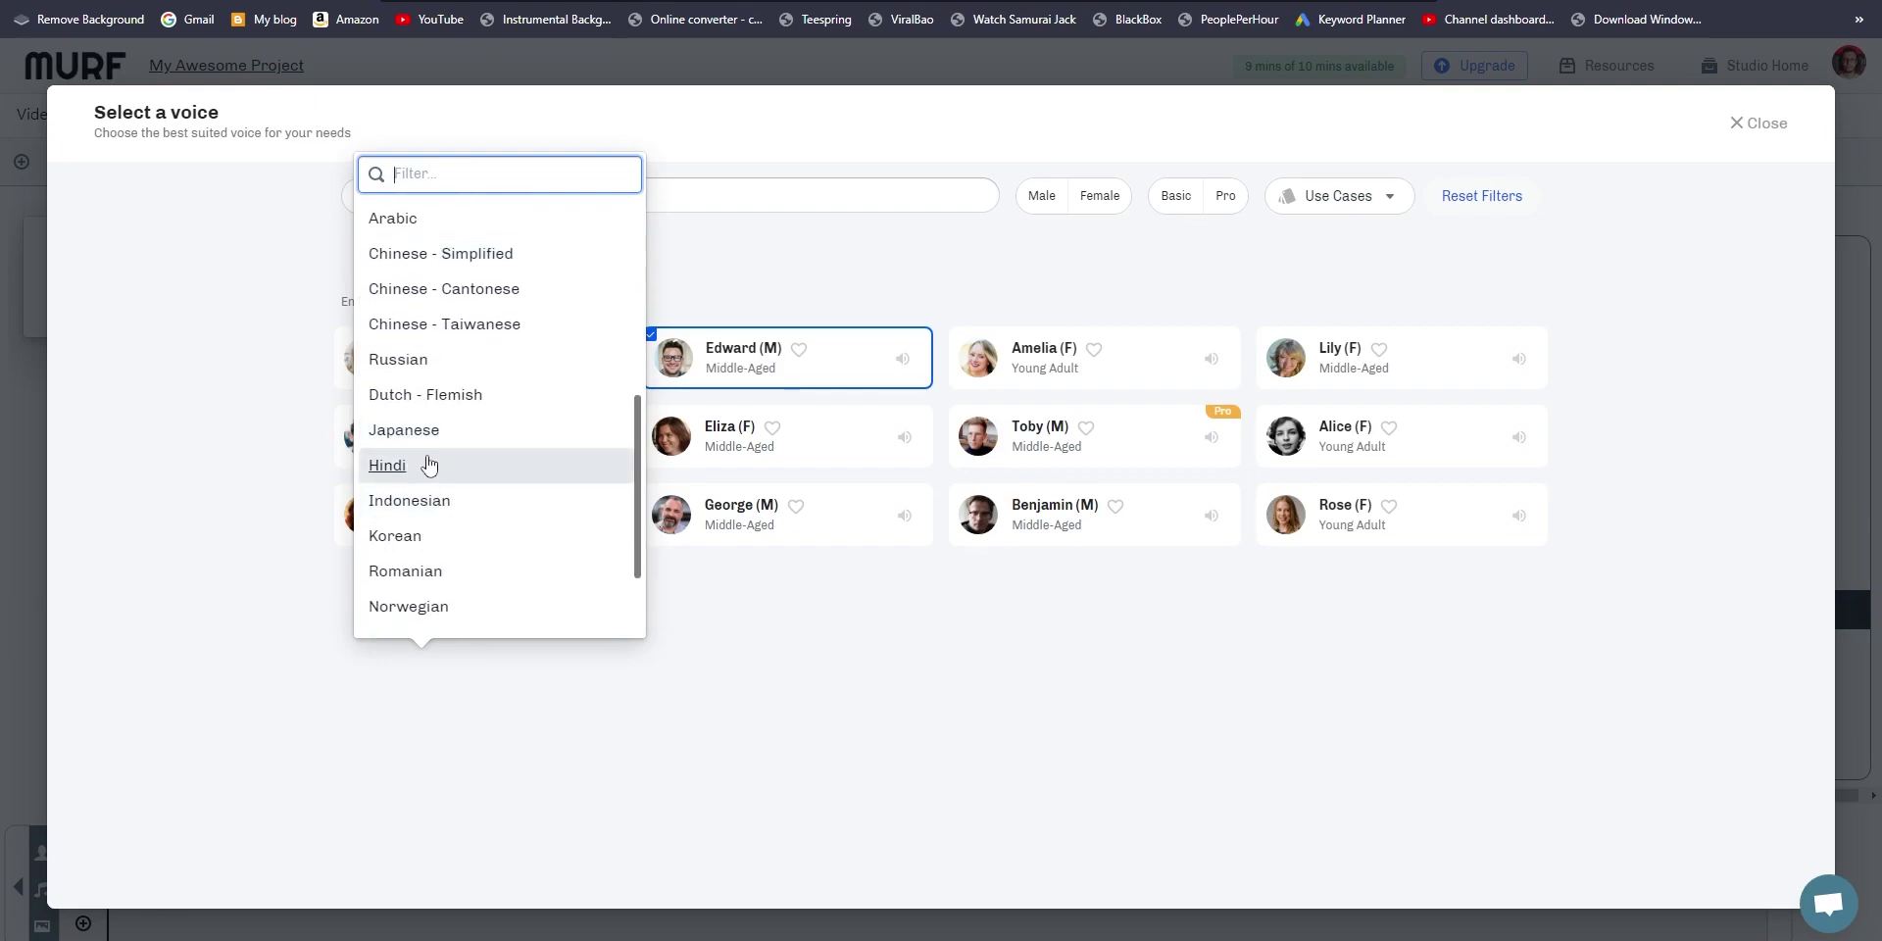
scroll(441, 545, down, 3)
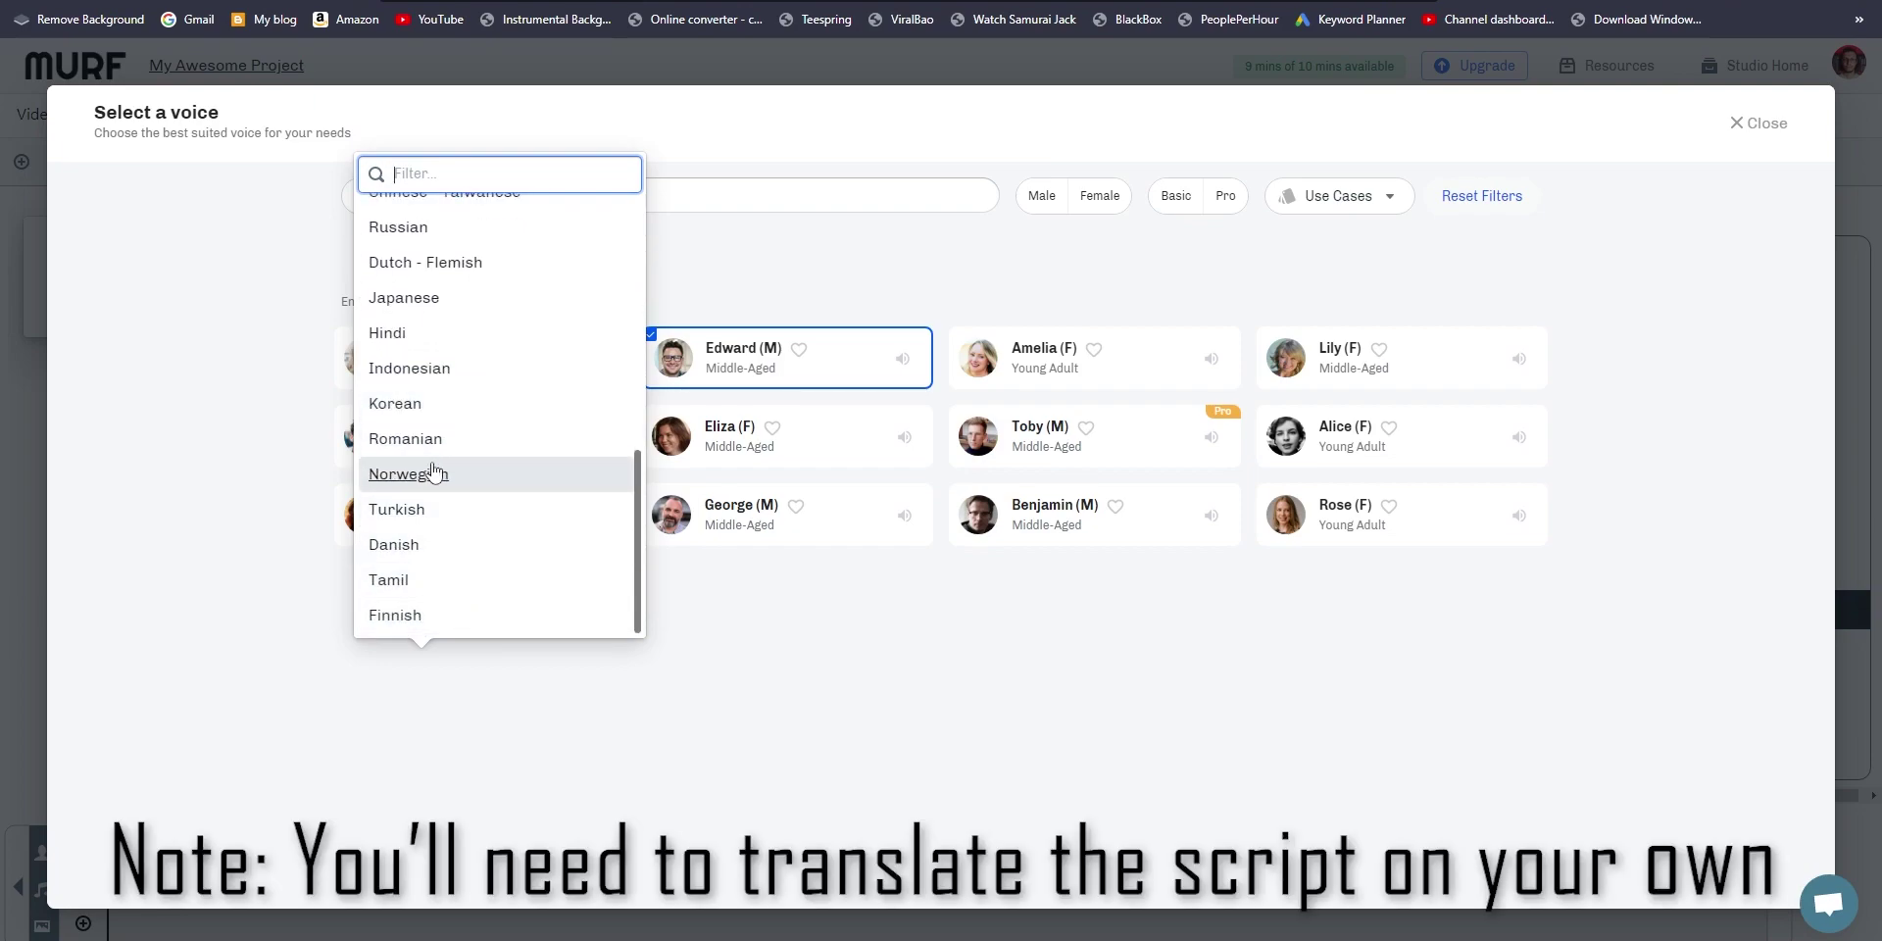
scroll(525, 534, up, 3)
click(523, 533)
click(1152, 361)
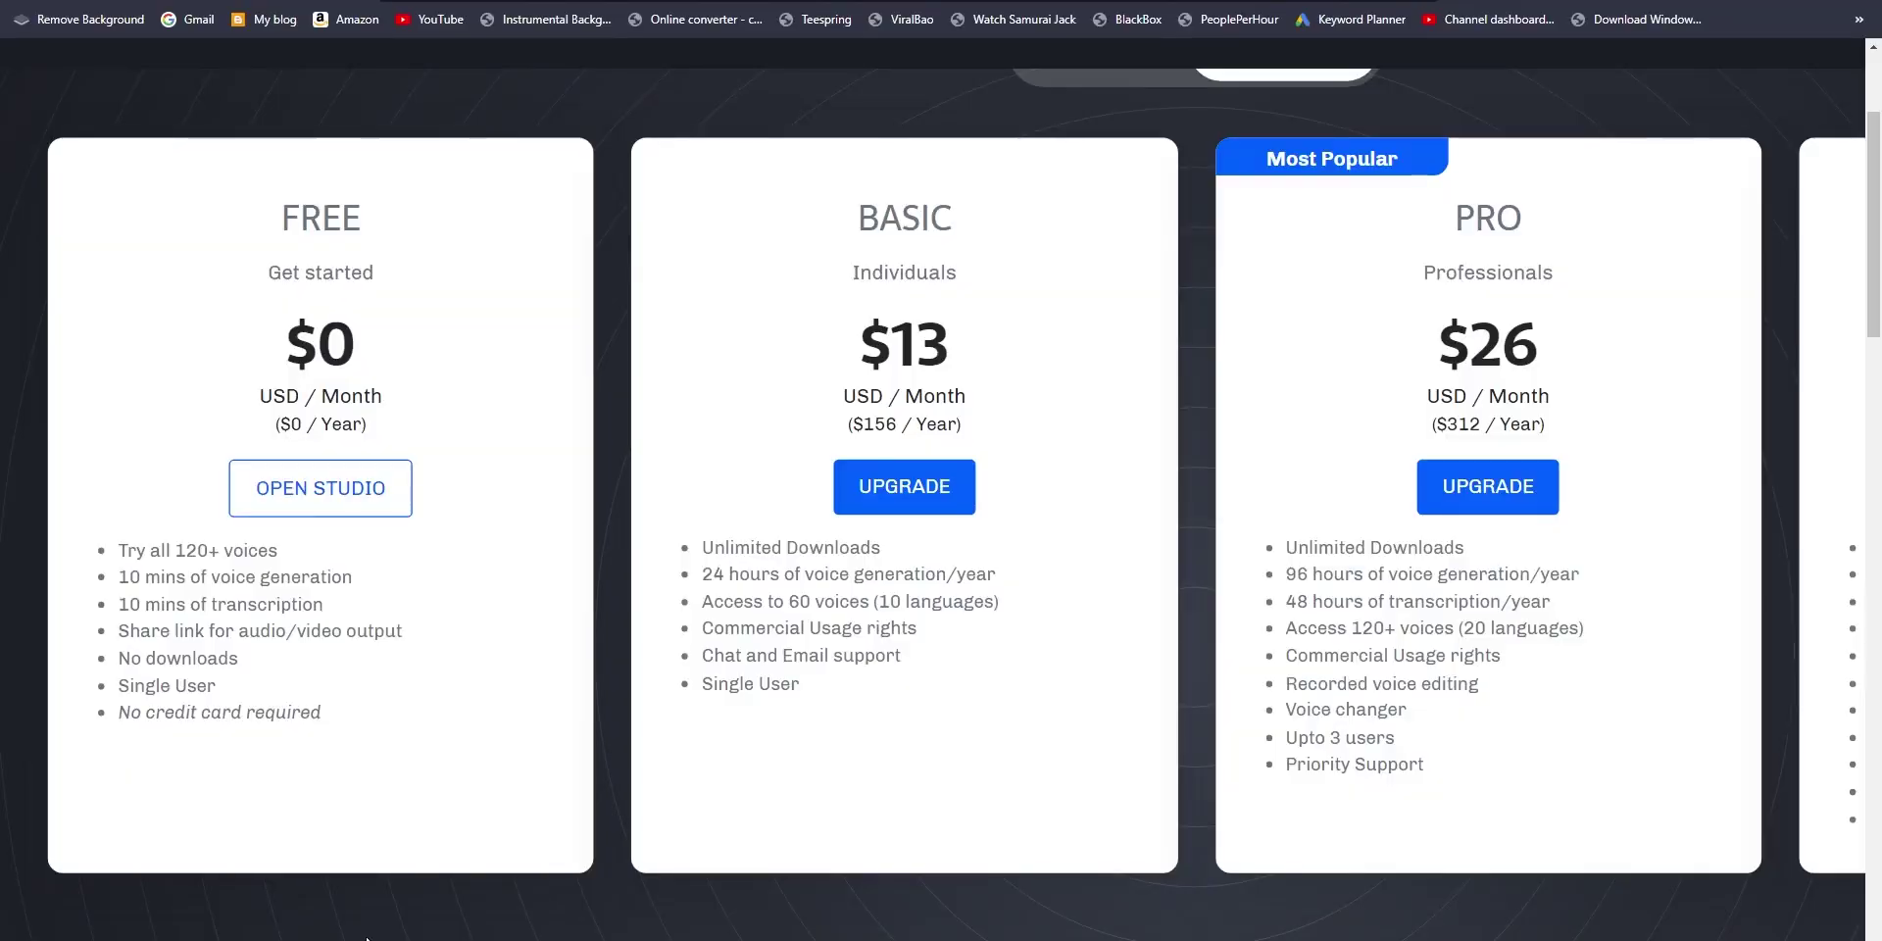
mouse_move(125, 552)
mouse_down()
mouse_move(294, 551)
mouse_move(311, 578)
mouse_move(131, 578)
mouse_up()
click(313, 569)
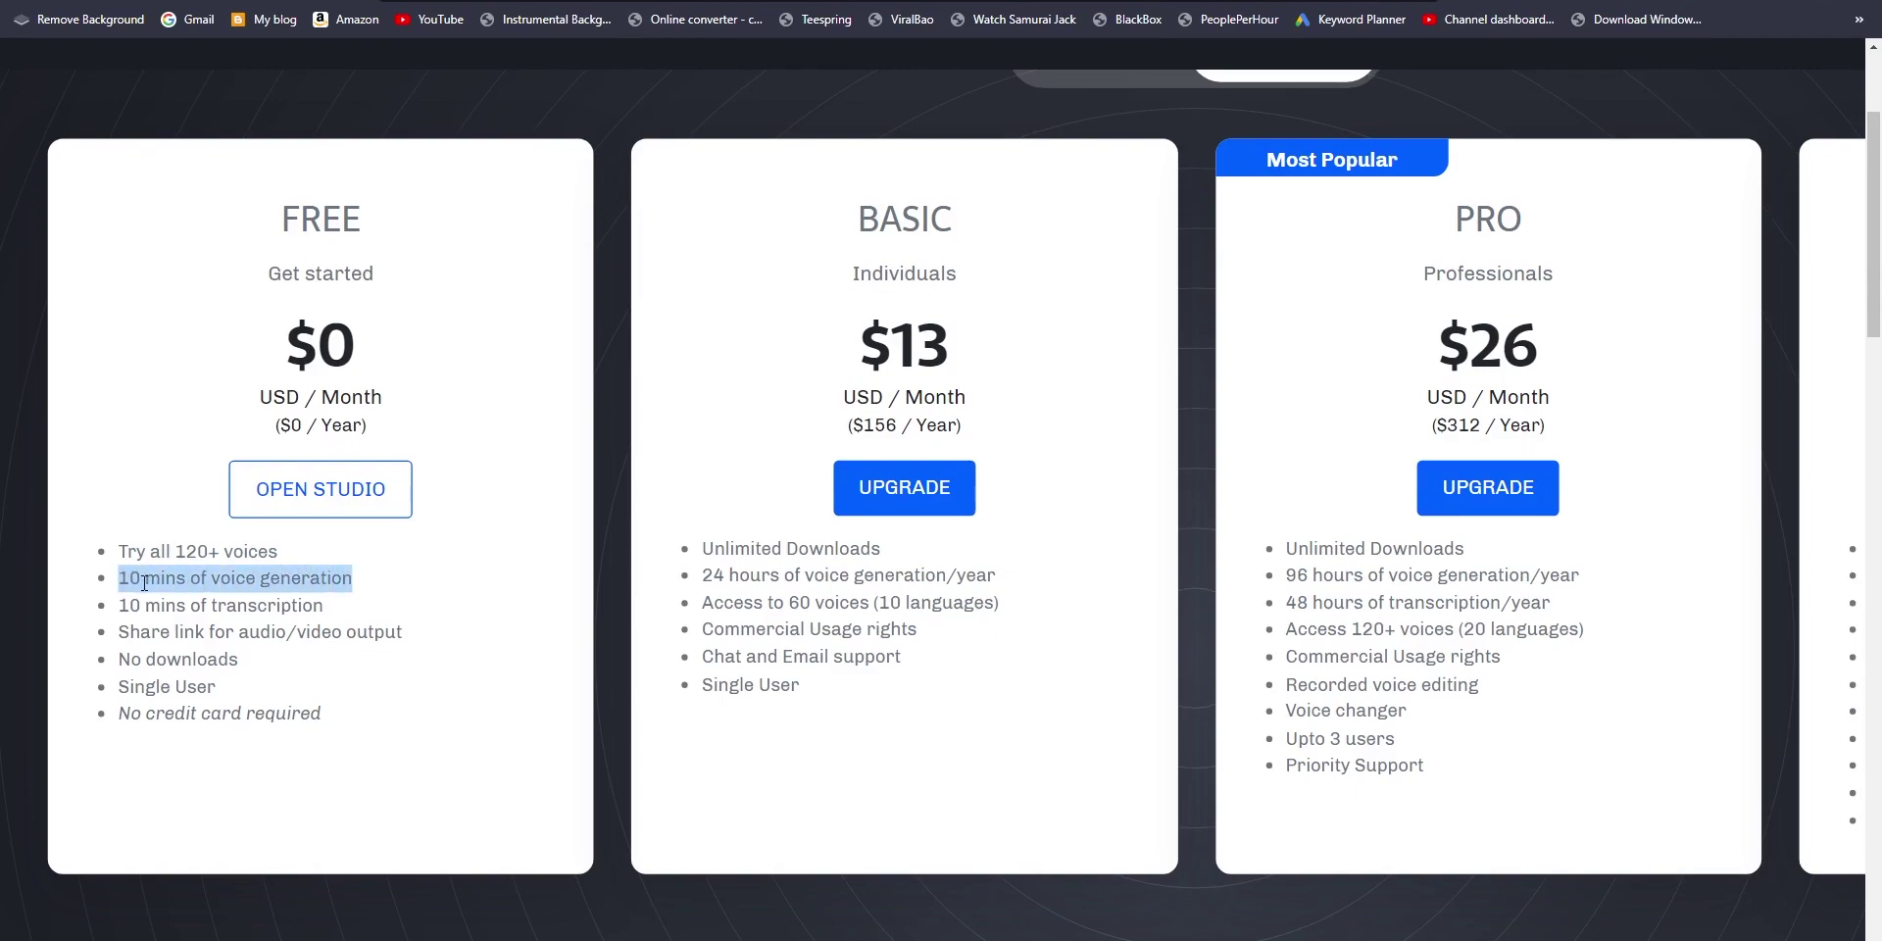
drag(336, 610, 127, 610)
click(121, 628)
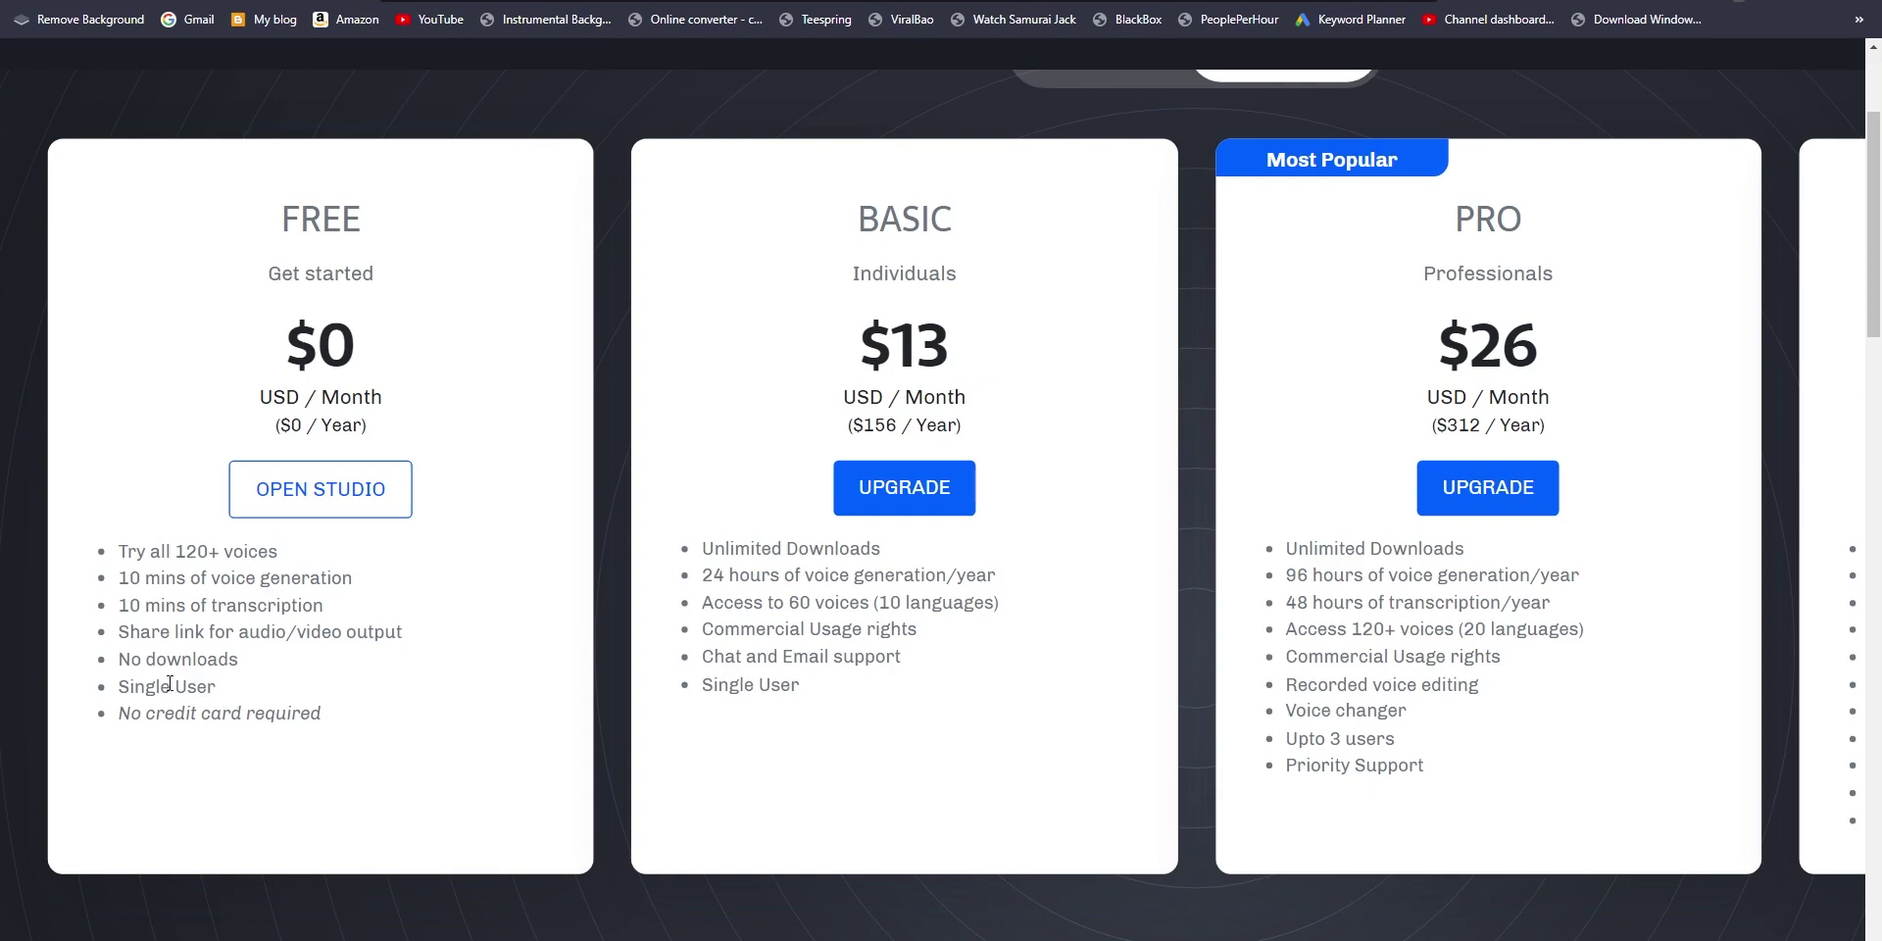
drag(129, 664, 239, 661)
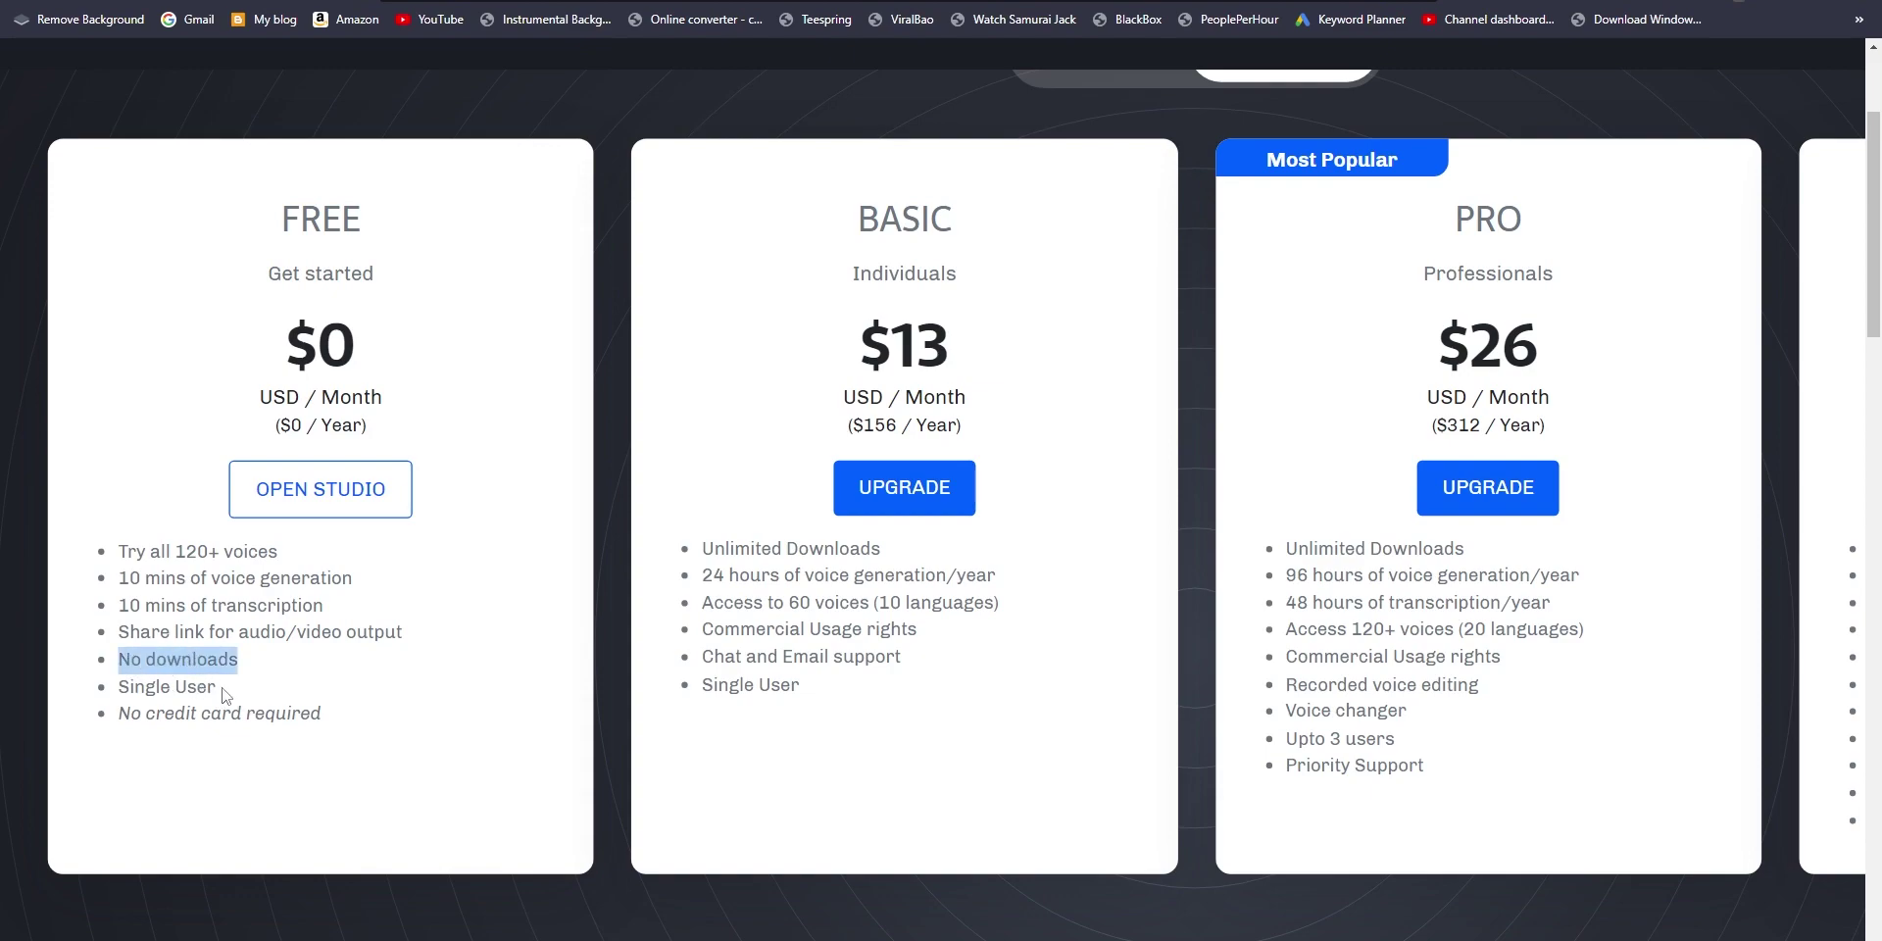
click(224, 695)
drag(119, 715, 372, 729)
click(363, 698)
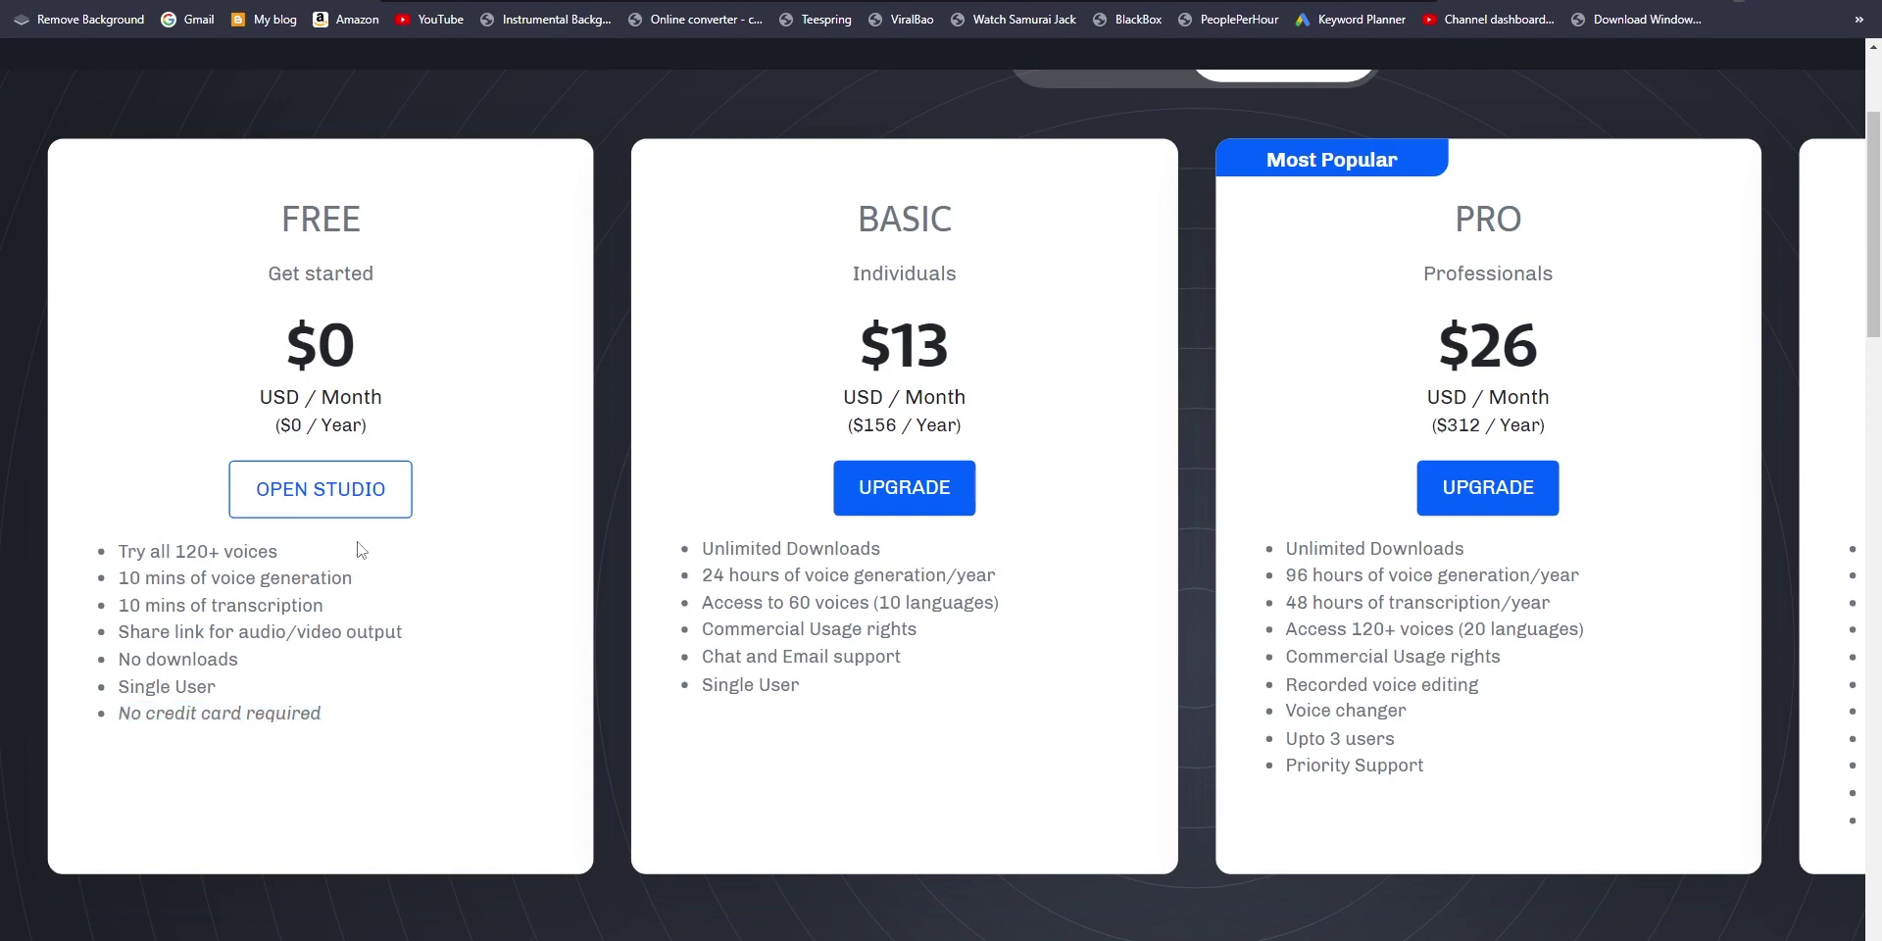